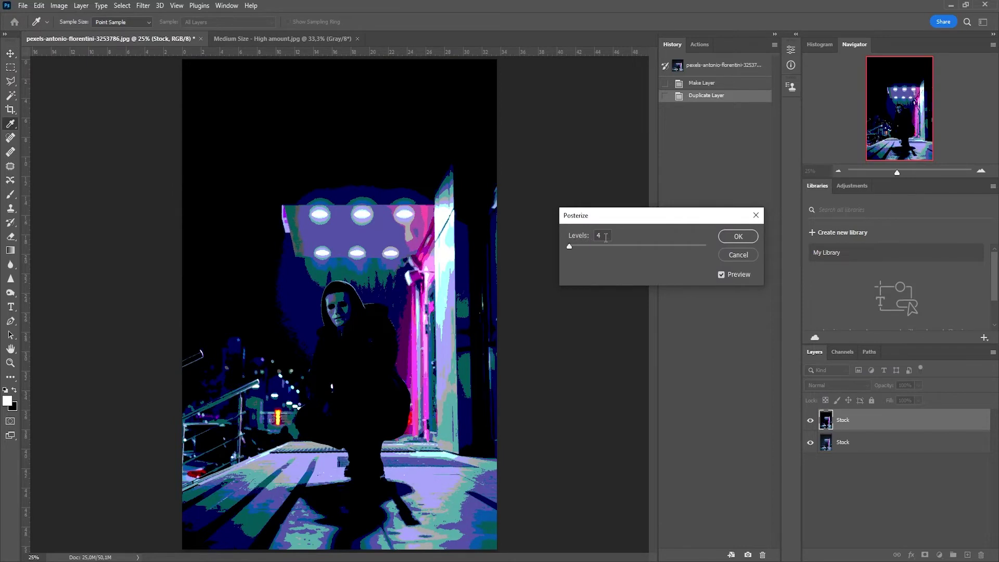
Posterize the upper Stock layer to 2 levels and rename the layer Dirty Lens
{"action": "type", "text": "2"}
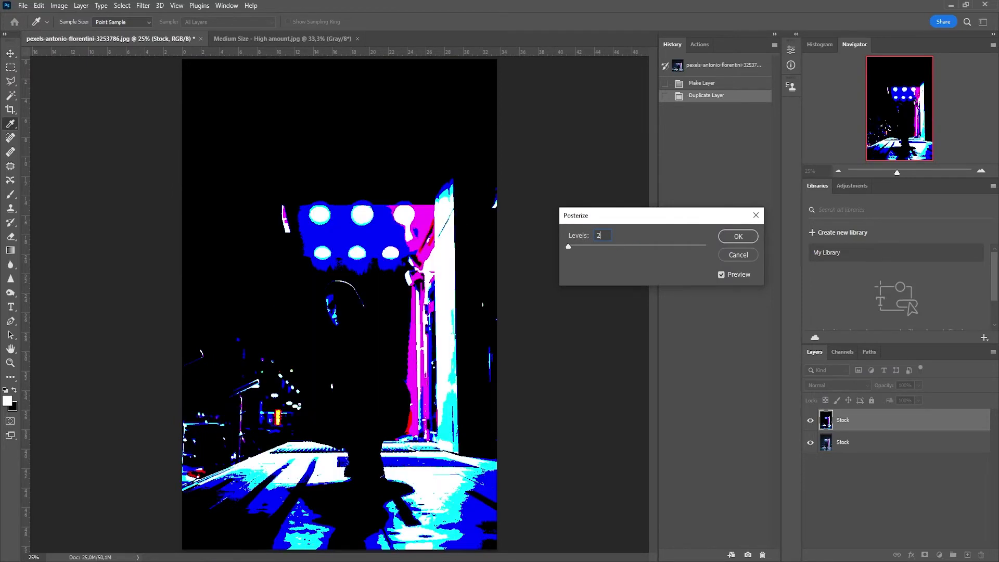
{"action": "left_click", "coordinate": [747, 238]}
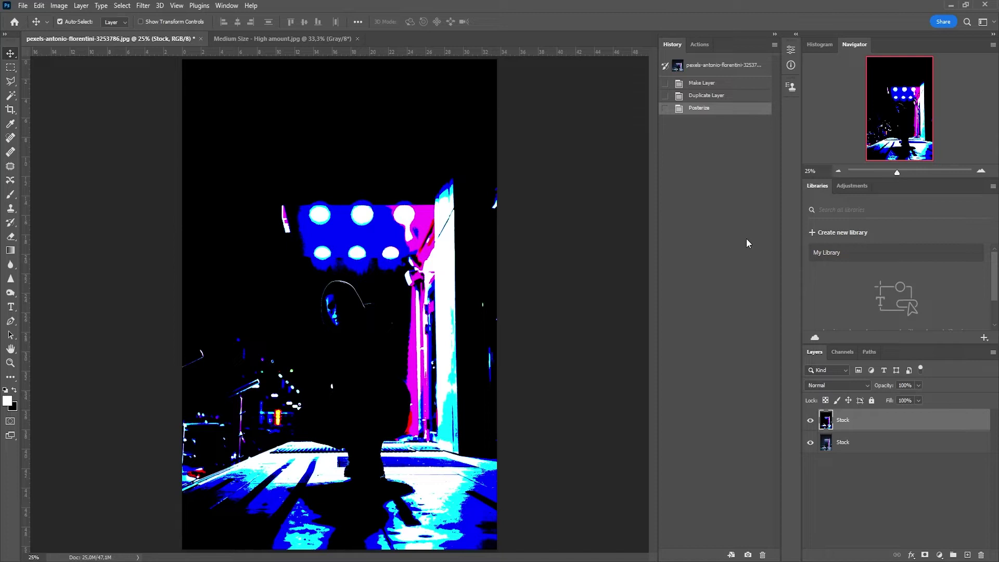
{"action": "double_click", "coordinate": [843, 419]}
{"action": "type", "text": "Dirty Lens"}
{"action": "key", "text": "Return"}
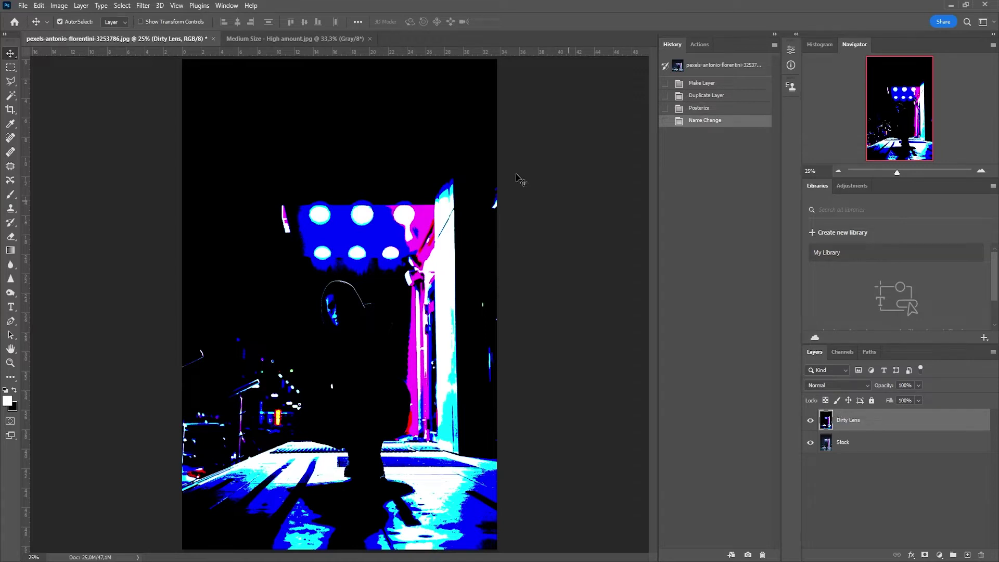
Apply a Gaussian Blur with a 200-pixel radius to the Dirty Lens layer
{"action": "left_click", "coordinate": [143, 5]}
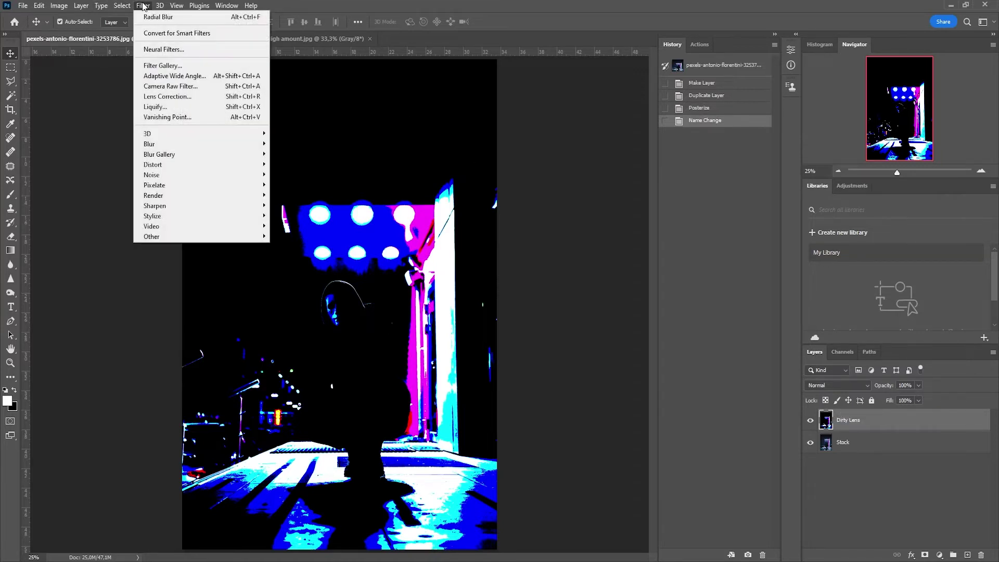
{"action": "mouse_move", "coordinate": [200, 147]}
{"action": "left_click", "coordinate": [311, 185]}
{"action": "left_click_drag", "start_coordinate": [667, 350], "coordinate": [667, 349]}
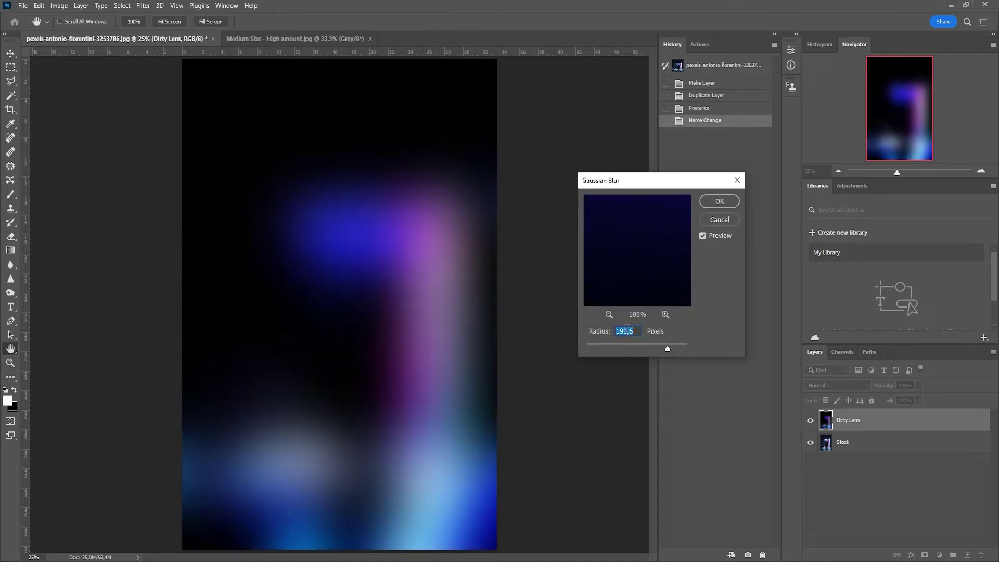
{"action": "type", "text": "200"}
{"action": "key", "text": "Tab"}
{"action": "left_click", "coordinate": [718, 205]}
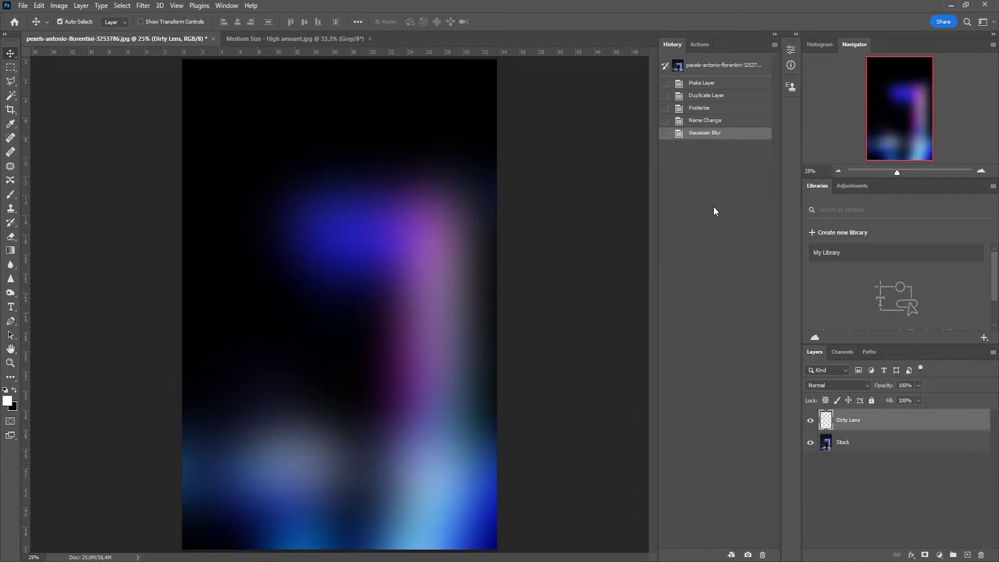
Adjust the Dirty Lens layer with Brightness/Contrast, setting brightness to about 75 and contrast to 9
{"action": "left_click", "coordinate": [58, 5]}
{"action": "mouse_move", "coordinate": [91, 34]}
{"action": "left_click", "coordinate": [193, 33]}
{"action": "left_click_drag", "start_coordinate": [638, 239], "coordinate": [663, 241]}
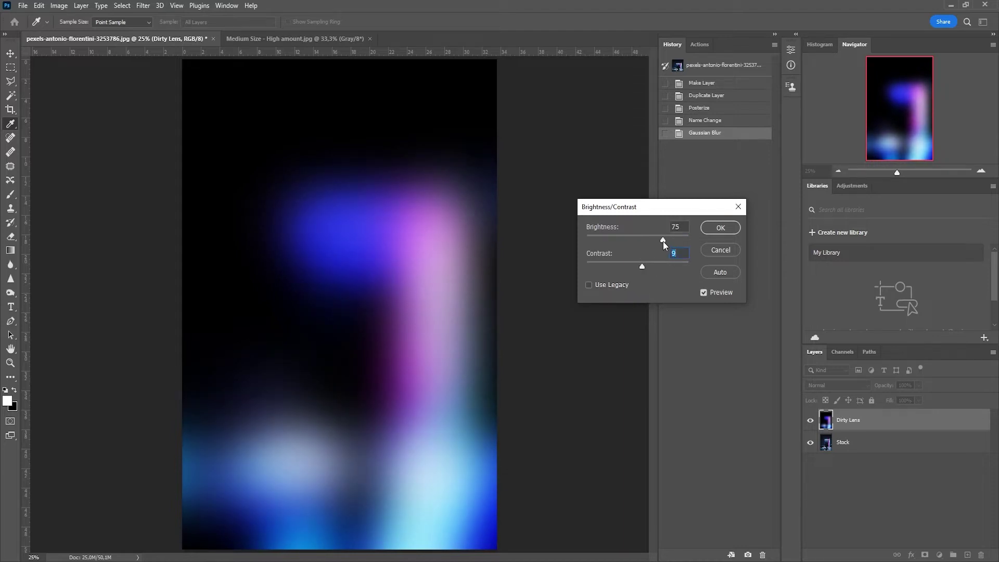
{"action": "left_click", "coordinate": [720, 228]}
{"action": "key", "text": "v"}
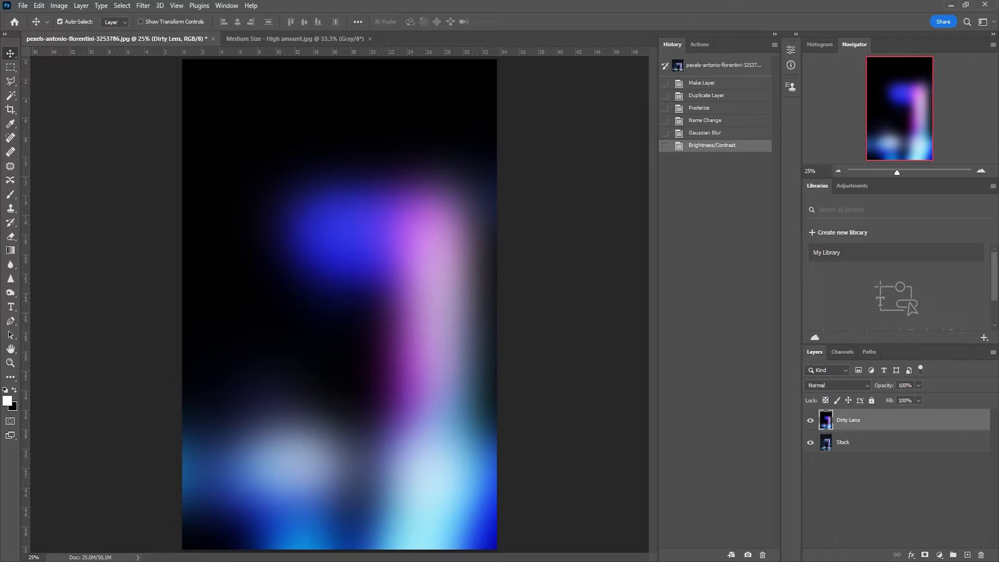
Add a layer mask to Dirty Lens and paste the whole Medium Size - High amount.jpg bokeh texture into the mask channel
{"action": "left_click", "coordinate": [925, 555]}
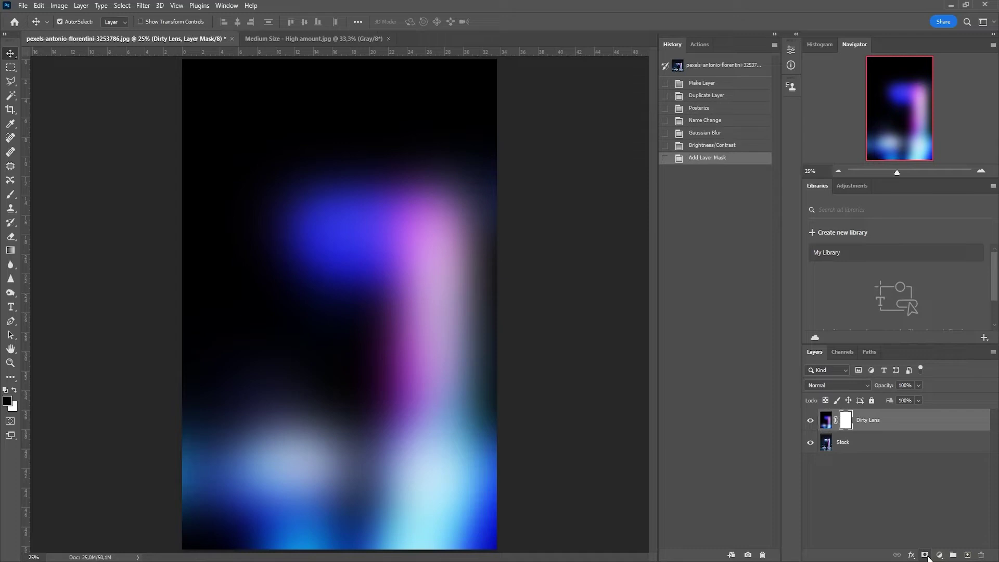
{"action": "left_click", "coordinate": [848, 351]}
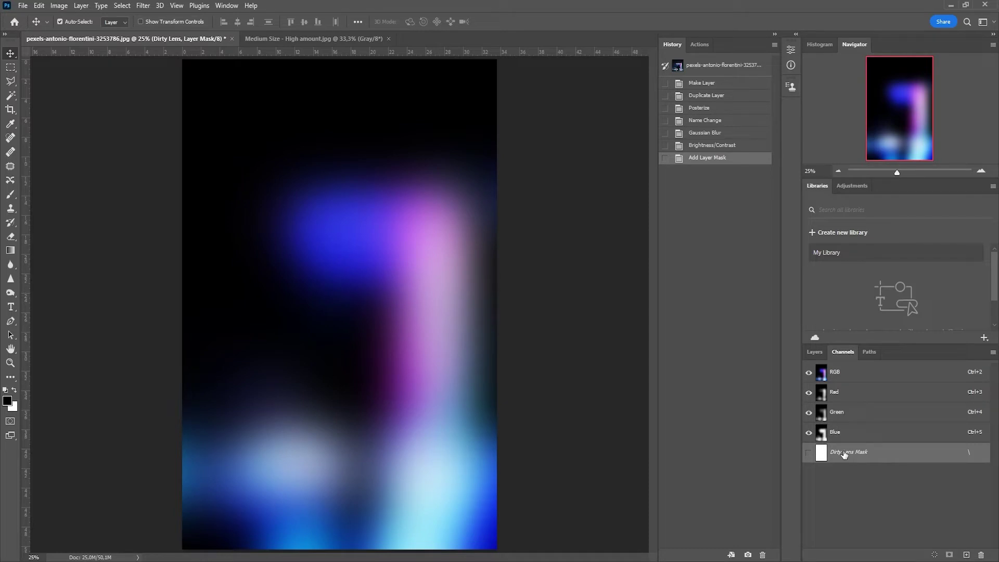
{"action": "left_click", "coordinate": [352, 39]}
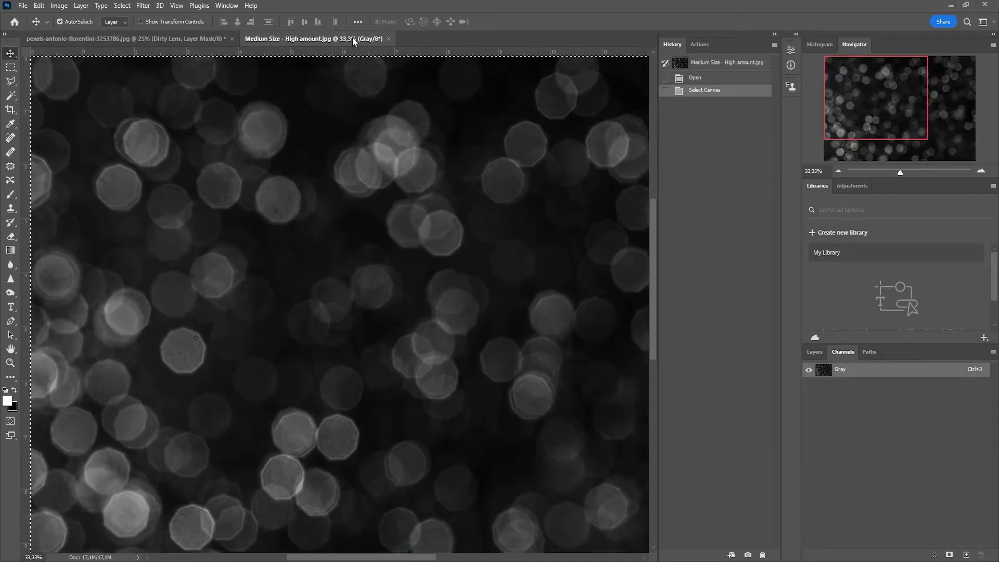
{"action": "left_click", "coordinate": [838, 171]}
{"action": "key", "text": "ctrl"}
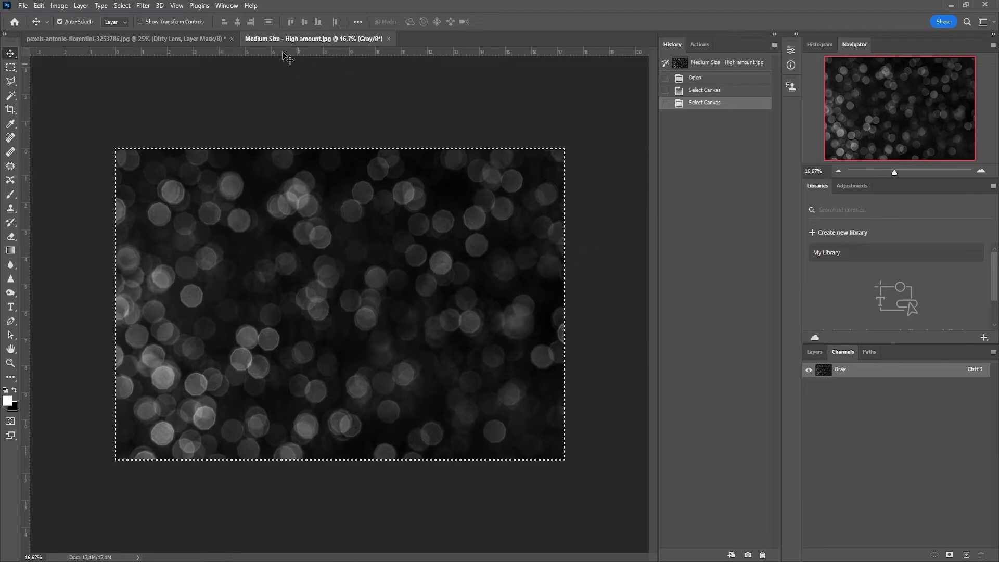
{"action": "left_click", "coordinate": [211, 40]}
{"action": "key", "text": "ctrl+v"}
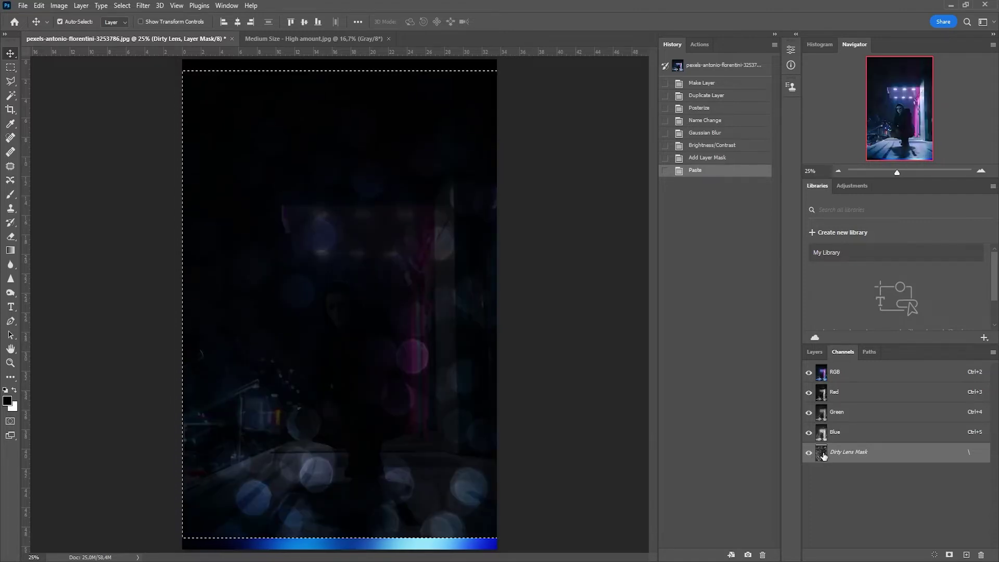
Free-transform the pasted bokeh texture in the mask, rotating it 90° and scaling it to about 73% to cover the portrait canvas
{"action": "left_click", "coordinate": [840, 171]}
{"action": "left_click", "coordinate": [840, 170]}
{"action": "left_click", "coordinate": [839, 171]}
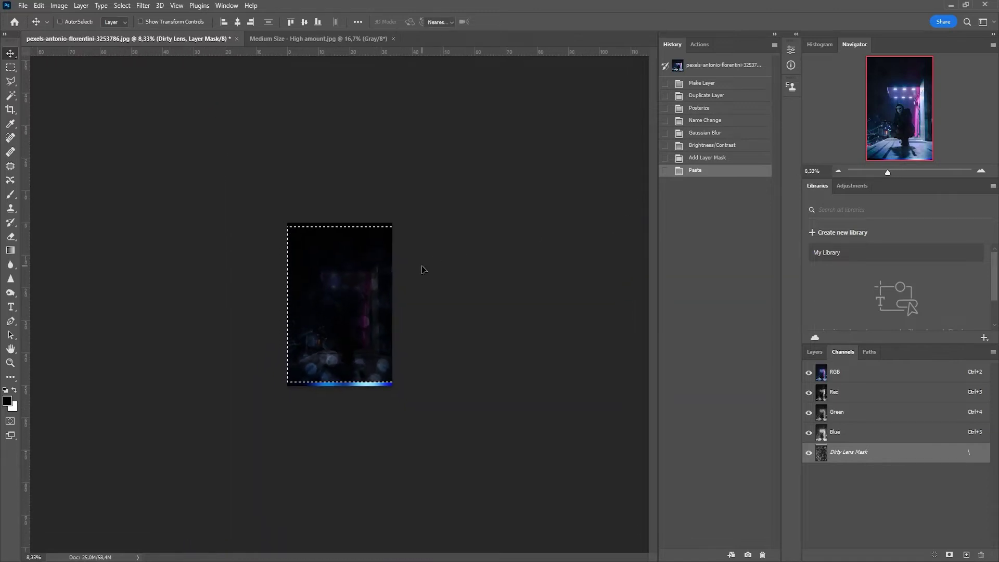
{"action": "key", "text": "ctrl+t"}
{"action": "left_click_drag", "start_coordinate": [551, 227], "coordinate": [395, 404]}
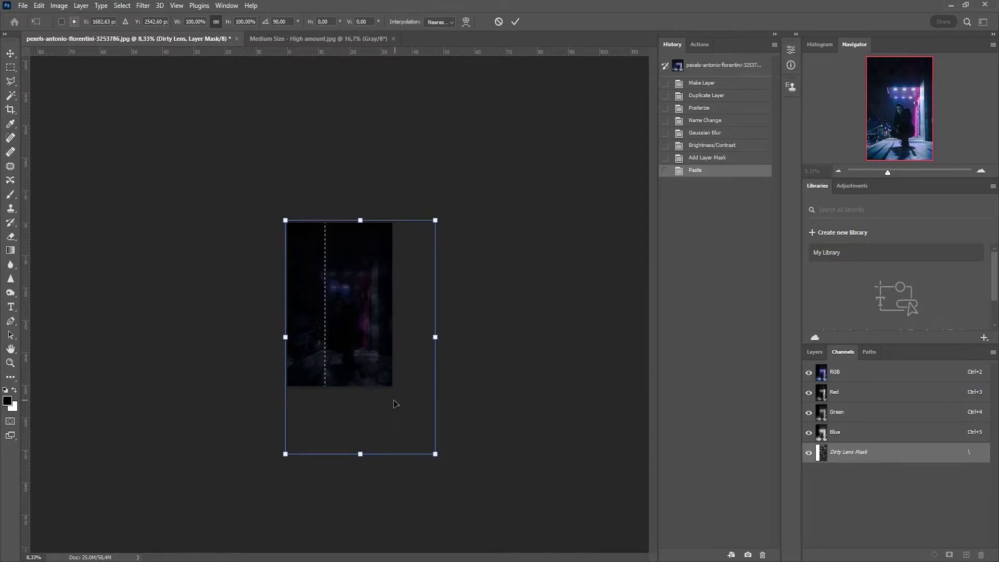
{"action": "left_click_drag", "start_coordinate": [435, 452], "coordinate": [395, 390]}
{"action": "left_click", "coordinate": [981, 170]}
{"action": "left_click", "coordinate": [982, 171]}
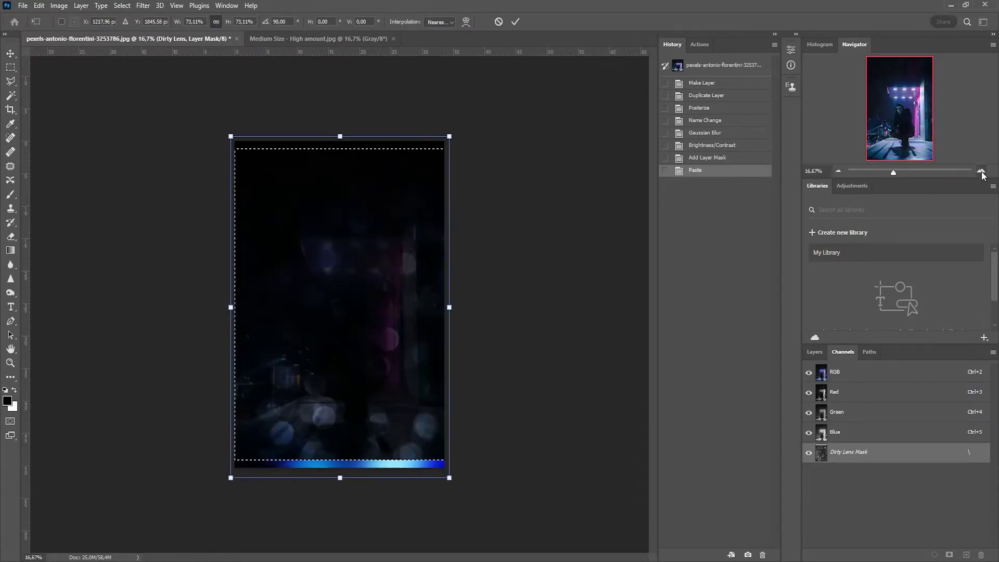
{"action": "left_click", "coordinate": [981, 171]}
Hide the Dirty Lens Mask channel and set the Dirty Lens layer's blend mode to Screen
{"action": "left_click", "coordinate": [809, 454]}
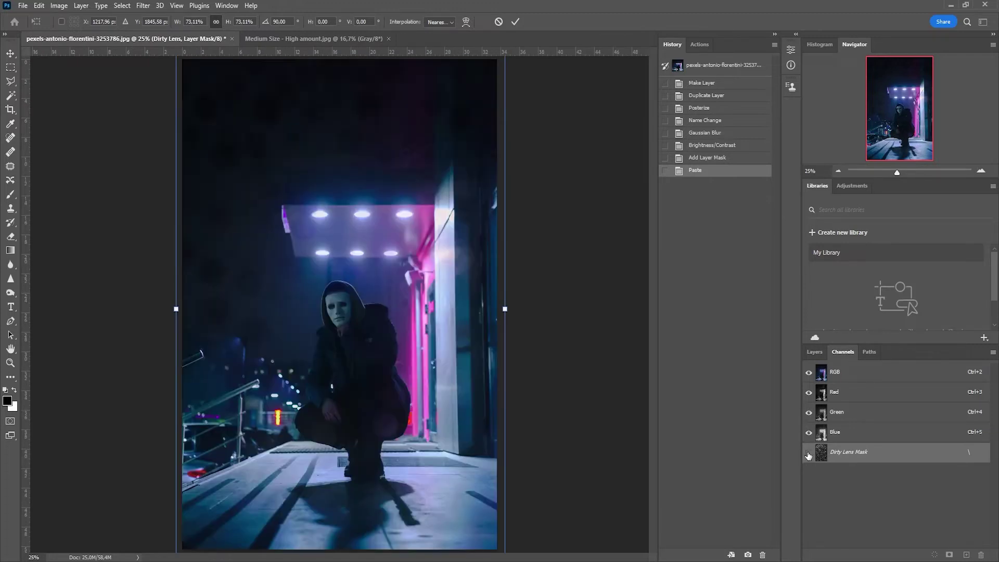
{"action": "left_click", "coordinate": [815, 354]}
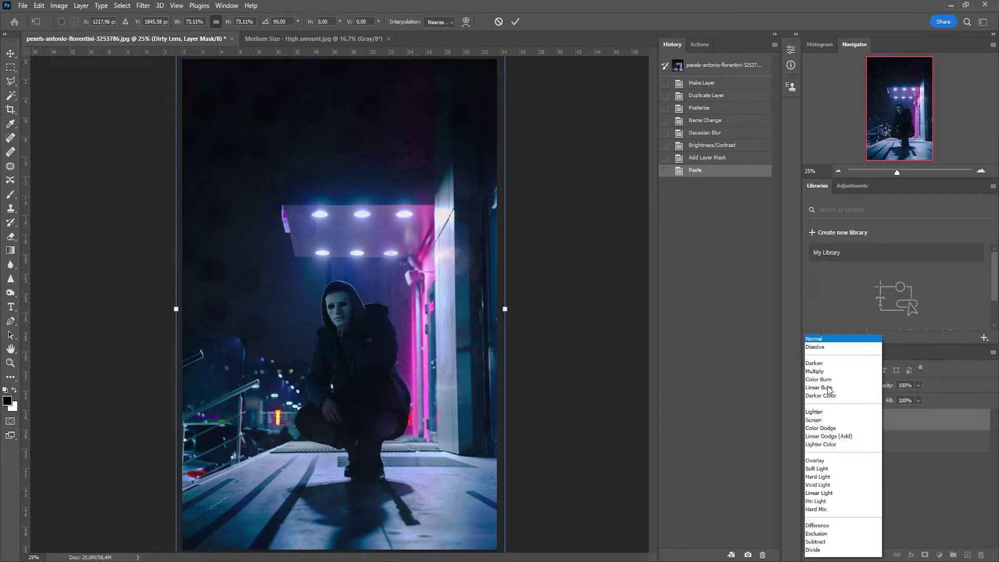
{"action": "left_click", "coordinate": [830, 386]}
{"action": "left_click", "coordinate": [832, 383]}
{"action": "left_click_drag", "start_coordinate": [896, 172], "coordinate": [904, 171]}
{"action": "left_click_drag", "start_coordinate": [903, 112], "coordinate": [902, 137]}
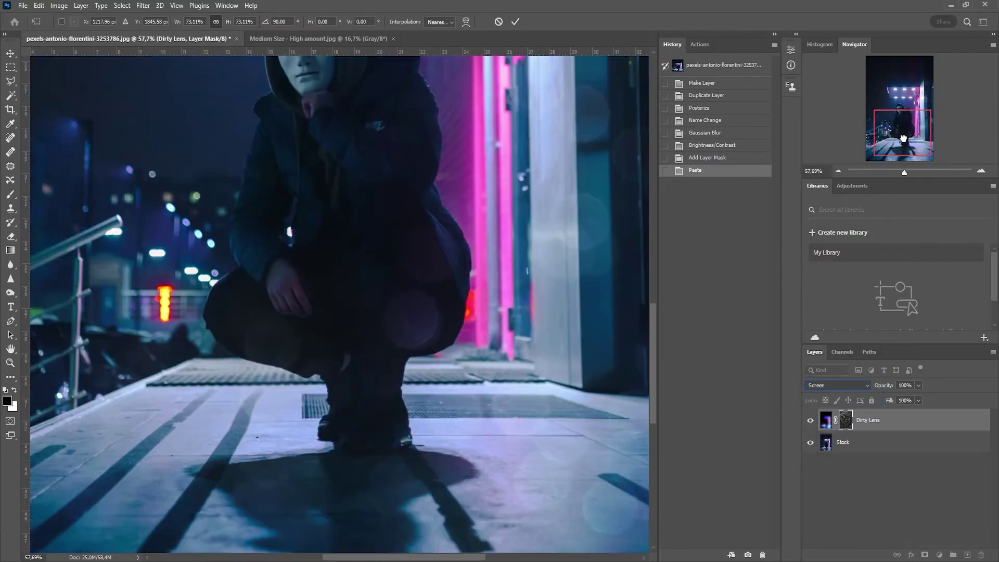
{"action": "left_click", "coordinate": [838, 171]}
{"action": "left_click", "coordinate": [838, 170]}
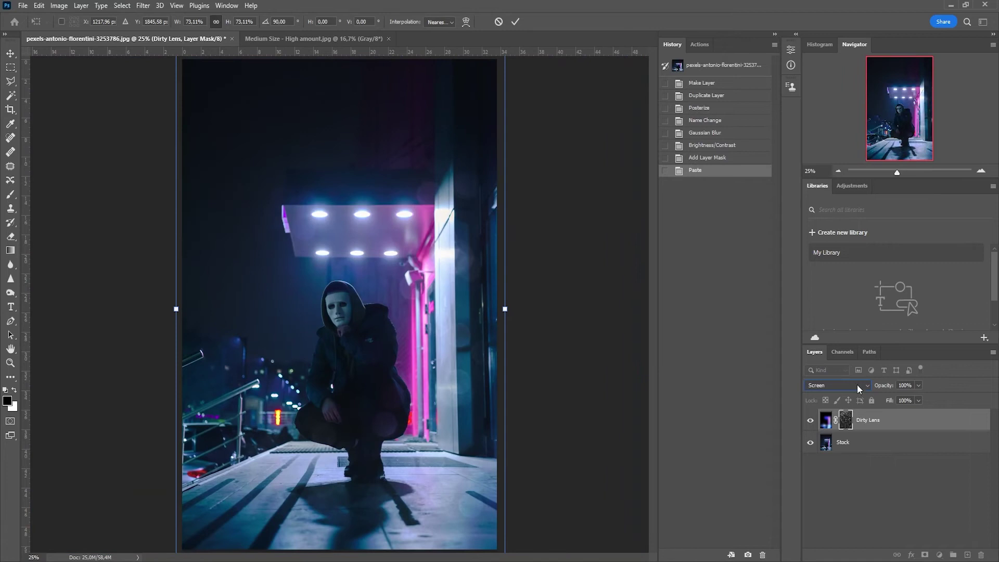
Unlink the mask from the Dirty Lens layer, then enlarge and reposition the blurred image with Free Transform
{"action": "left_click", "coordinate": [835, 420]}
{"action": "left_click", "coordinate": [828, 424]}
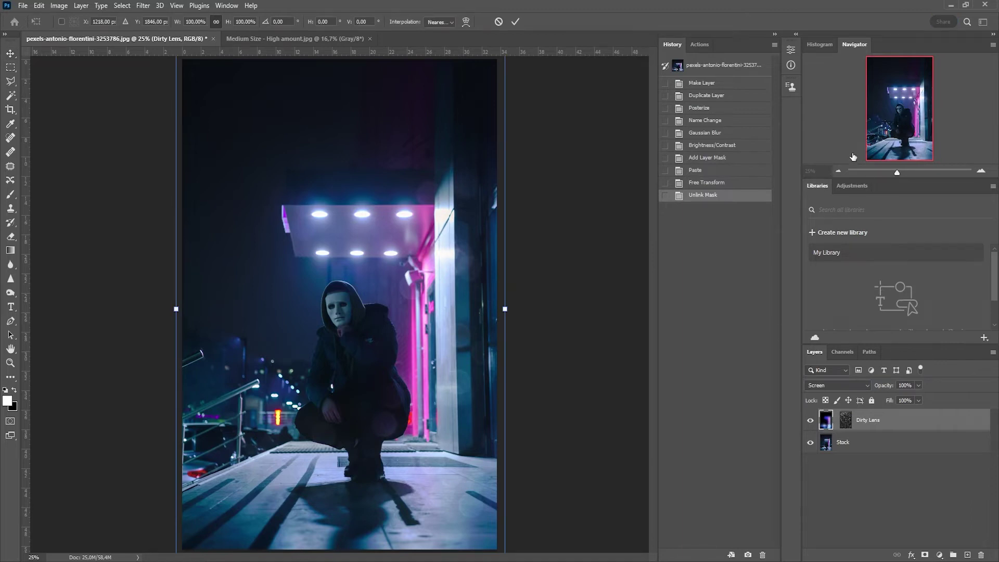
{"action": "left_click", "coordinate": [836, 171]}
{"action": "left_click", "coordinate": [837, 173]}
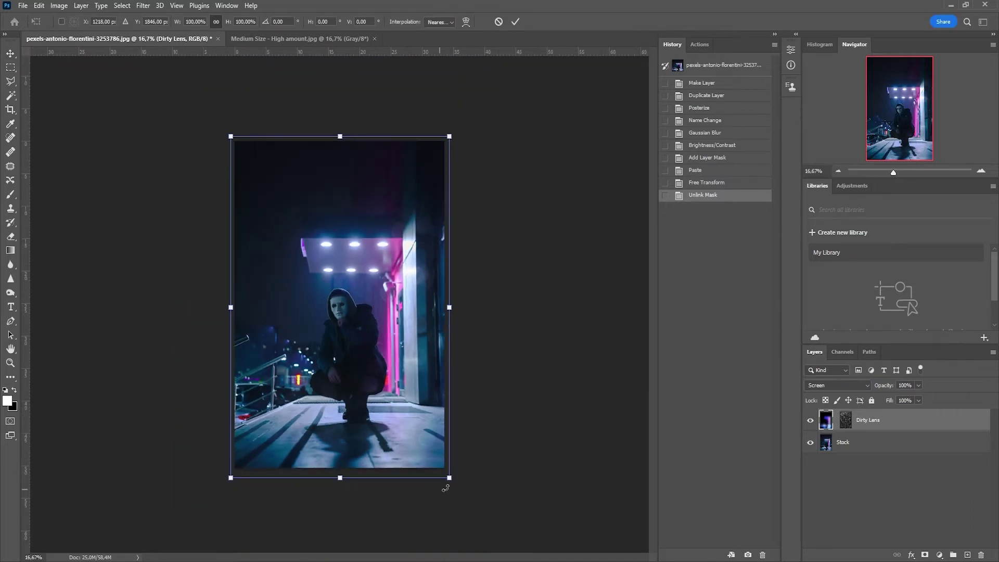
{"action": "left_click_drag", "start_coordinate": [450, 476], "coordinate": [504, 557]}
{"action": "left_click_drag", "start_coordinate": [478, 513], "coordinate": [425, 492]}
{"action": "key", "text": "ctrl+plus"}
{"action": "mouse_move", "coordinate": [446, 339]}
{"action": "left_mouse_down"}
{"action": "mouse_move", "coordinate": [429, 350]}
{"action": "mouse_move", "coordinate": [448, 323]}
{"action": "left_mouse_up"}
{"action": "key", "text": "Return"}
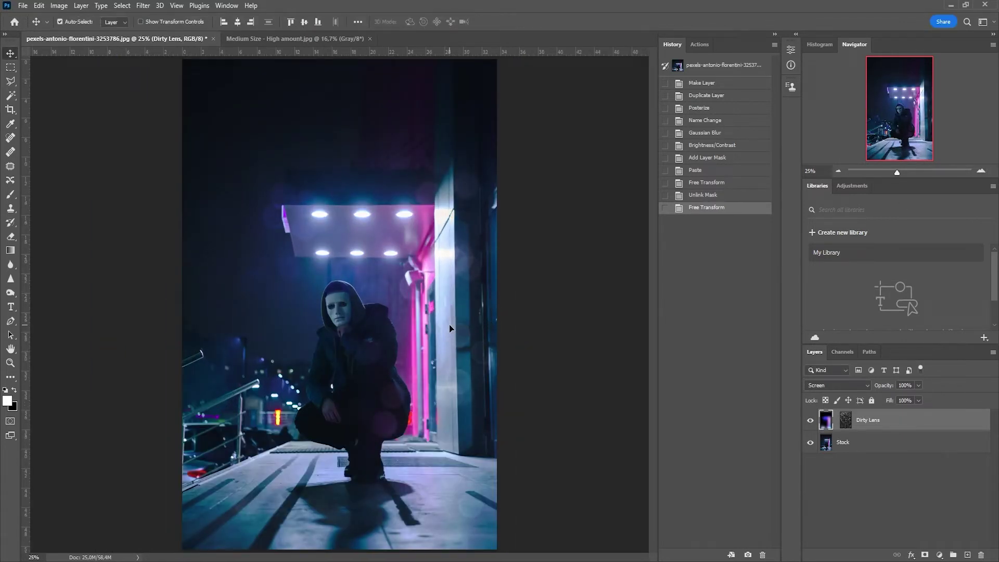
Slightly raise the brightness of the Dirty Lens layer mask with Brightness/Contrast
{"action": "left_click", "coordinate": [847, 423]}
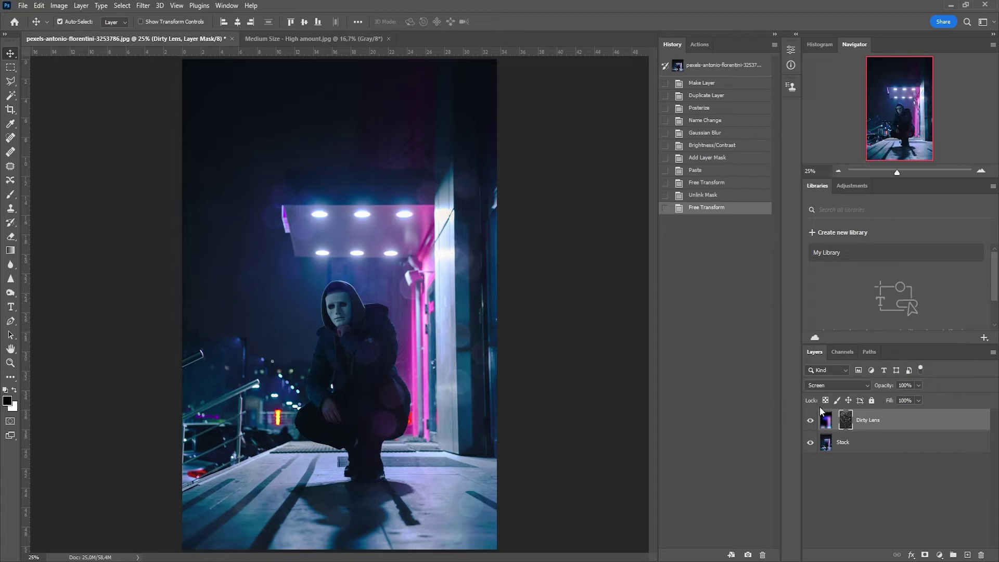
{"action": "left_click", "coordinate": [64, 4]}
{"action": "mouse_move", "coordinate": [77, 31]}
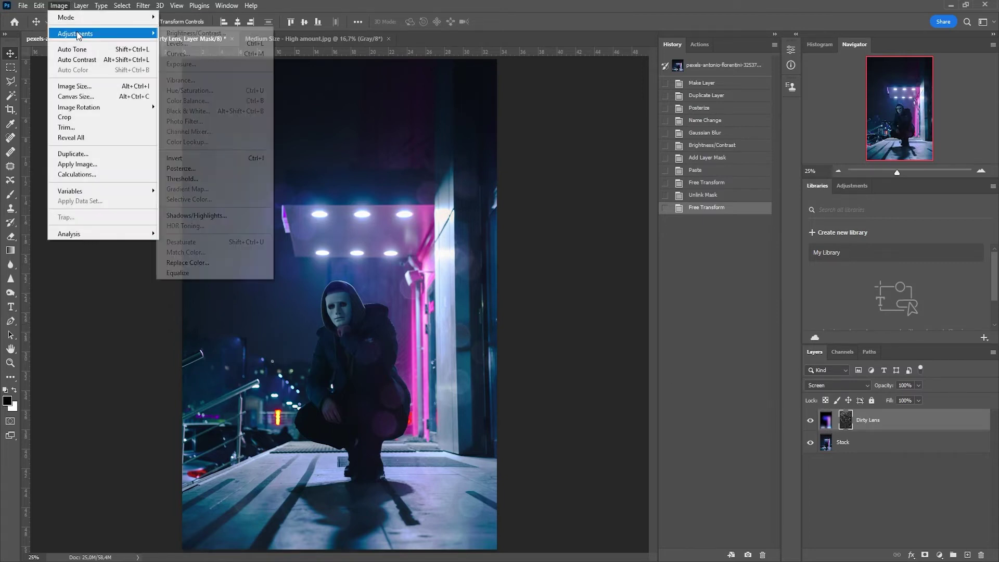
{"action": "left_click", "coordinate": [214, 32]}
{"action": "mouse_move", "coordinate": [637, 240]}
{"action": "left_mouse_down"}
{"action": "mouse_move", "coordinate": [653, 238]}
{"action": "mouse_move", "coordinate": [667, 265]}
{"action": "mouse_move", "coordinate": [644, 239]}
{"action": "left_mouse_up"}
{"action": "left_click", "coordinate": [720, 228]}
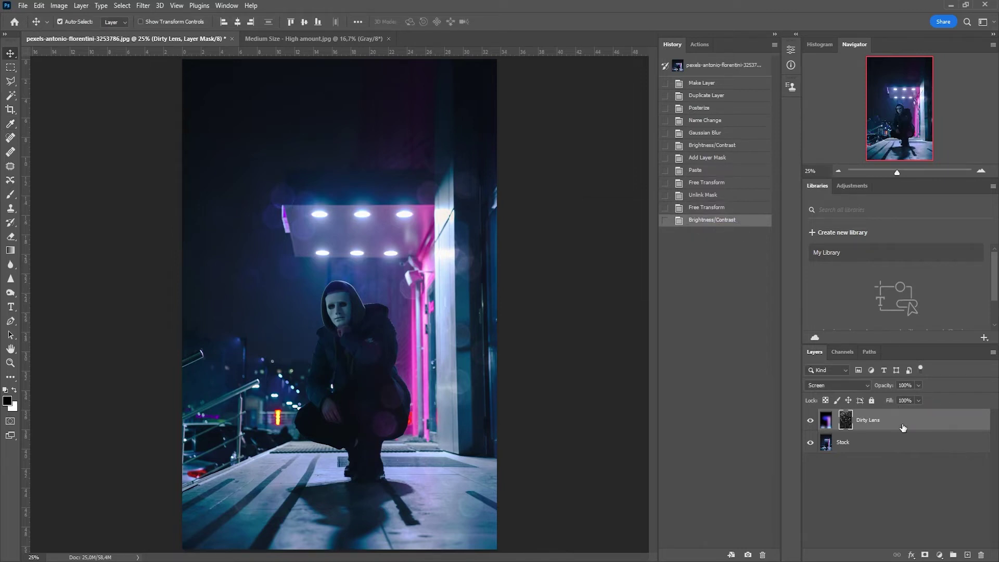
Apply the layer mask to the Dirty Lens layer and paste two copies of the layer above it
{"action": "right_click", "coordinate": [845, 422]}
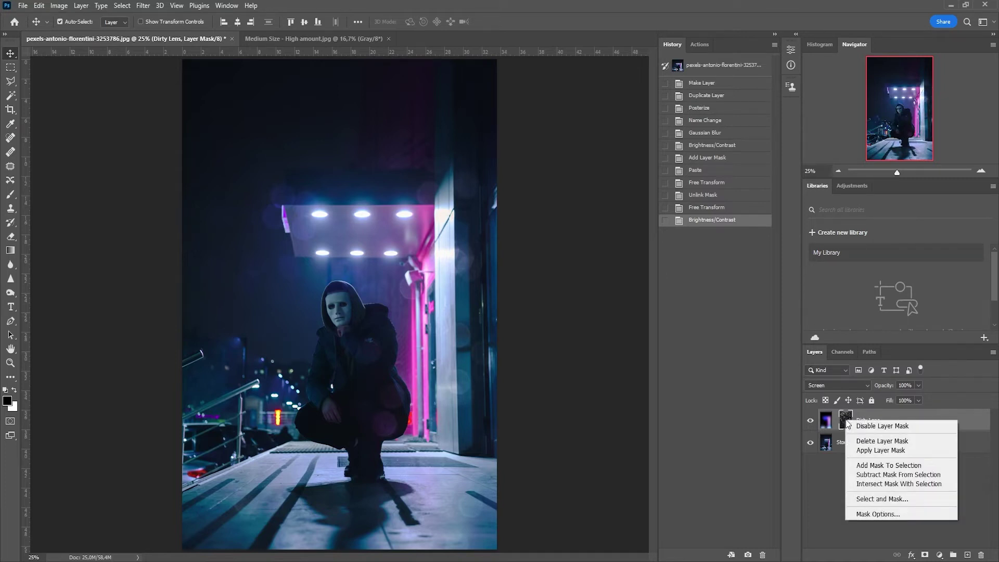
{"action": "left_click", "coordinate": [871, 450]}
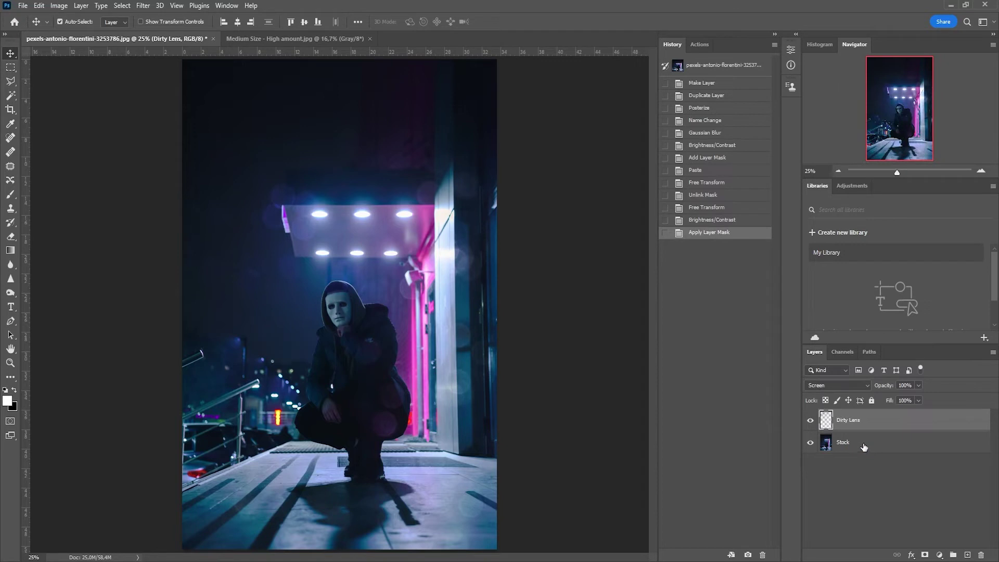
{"action": "left_click", "coordinate": [810, 420]}
{"action": "left_click", "coordinate": [810, 419]}
{"action": "key", "text": "ctrl+v"}
{"action": "key", "text": "ctrl+v"}
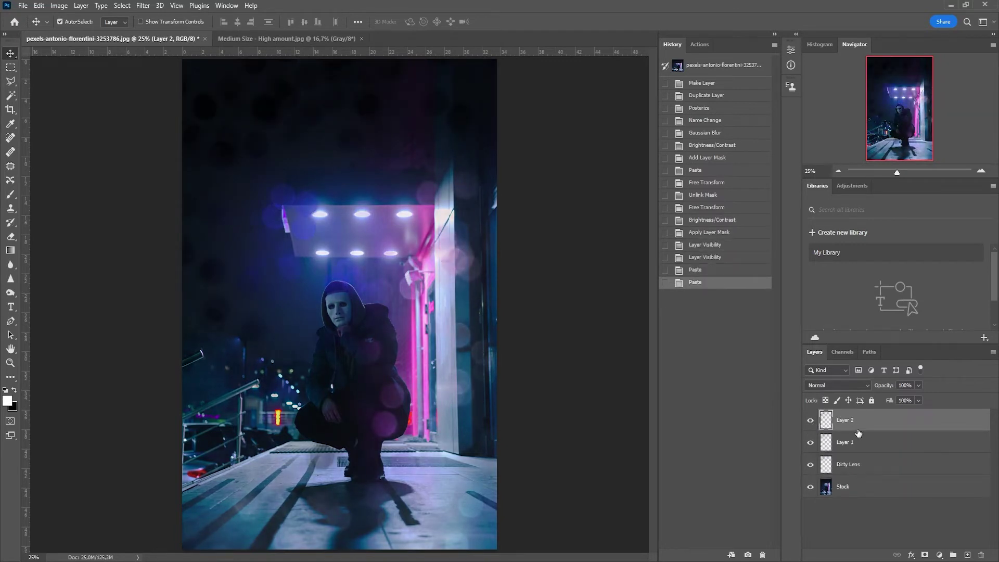
Rename the original layer Dirty Lens Red and the copies above it Dirty Lens Green and Dirty Lens Blue, from lower to upper
{"action": "left_click", "coordinate": [868, 467]}
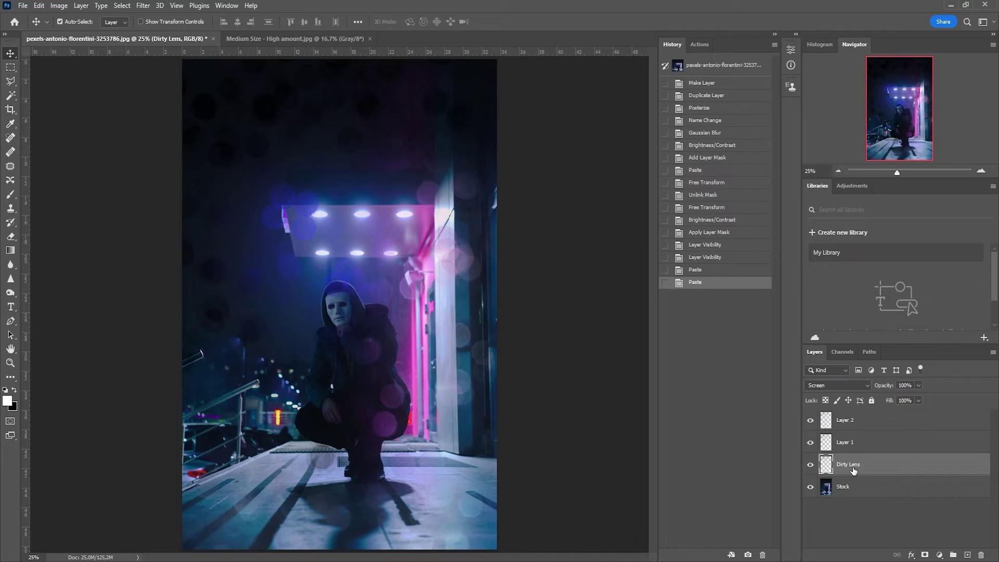
{"action": "double_click", "coordinate": [862, 465]}
{"action": "key", "text": "Return"}
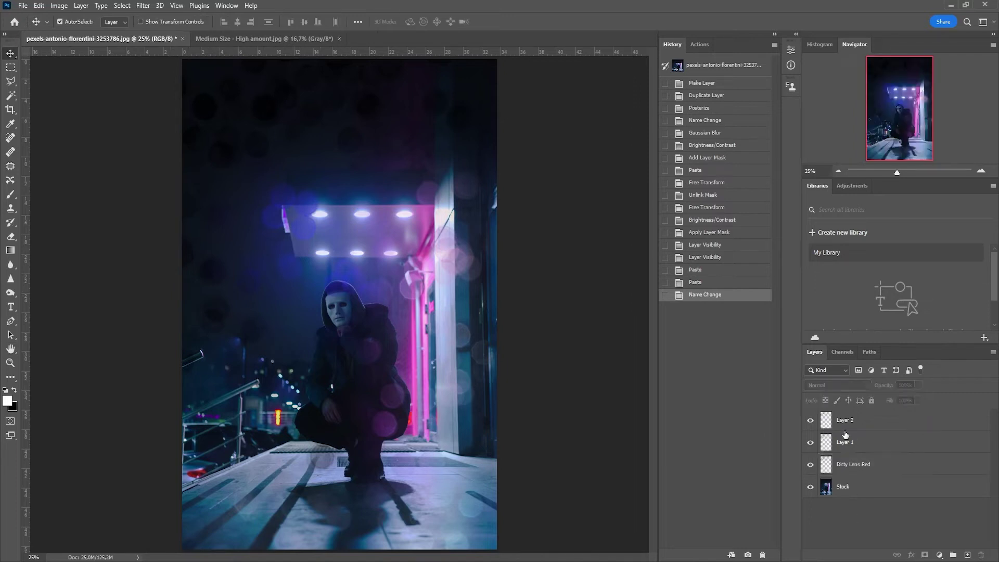
{"action": "double_click", "coordinate": [853, 442]}
{"action": "type", "text": "Dirty Lens GReen"}
{"action": "key", "text": "Return"}
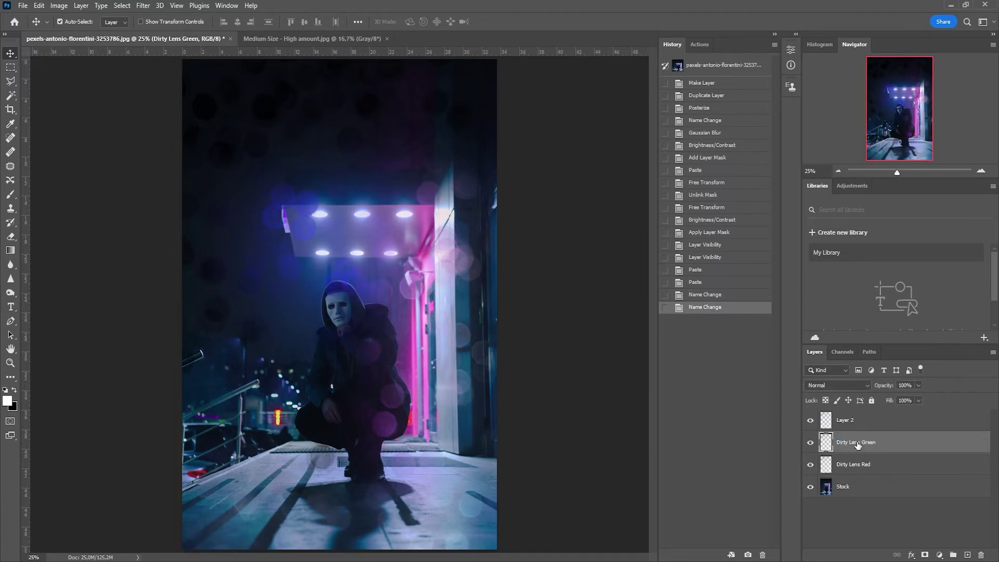
{"action": "double_click", "coordinate": [849, 420]}
{"action": "type", "text": "Di"}
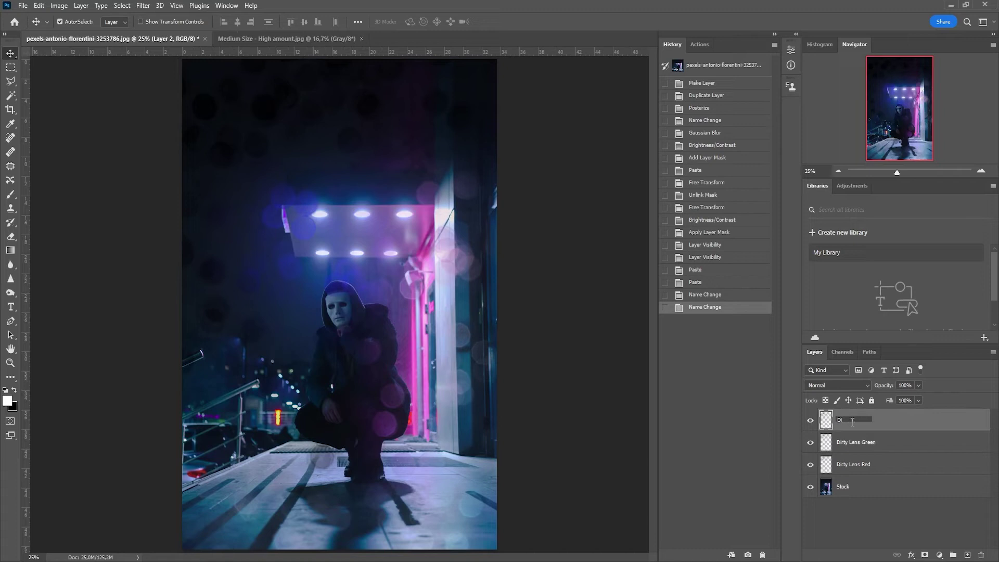
{"action": "type", "text": "rty Lens Blue"}
{"action": "key", "text": "Return"}
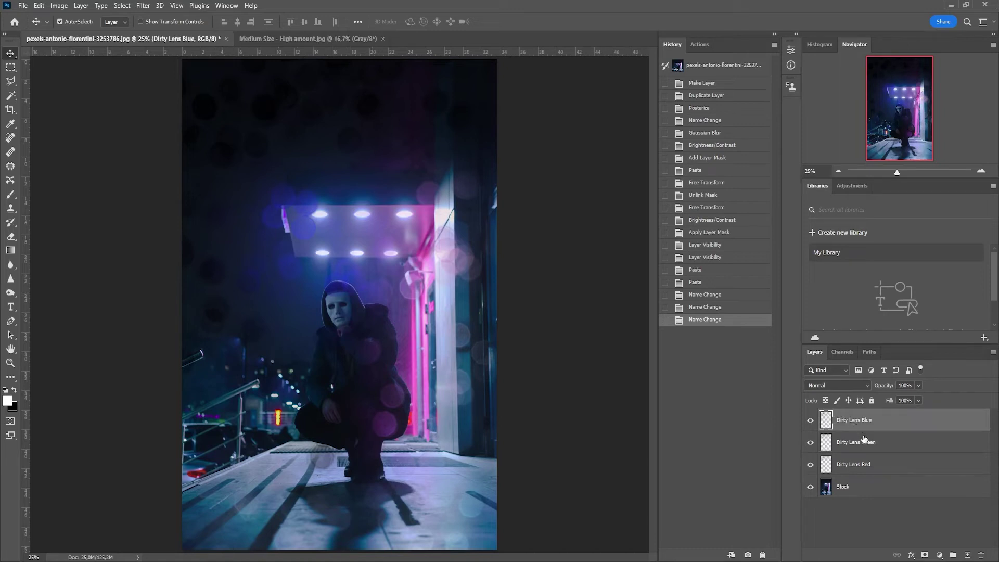
Set the blend mode of the Dirty Lens Green and Dirty Lens Blue layers to Screen
{"action": "left_click", "coordinate": [865, 441]}
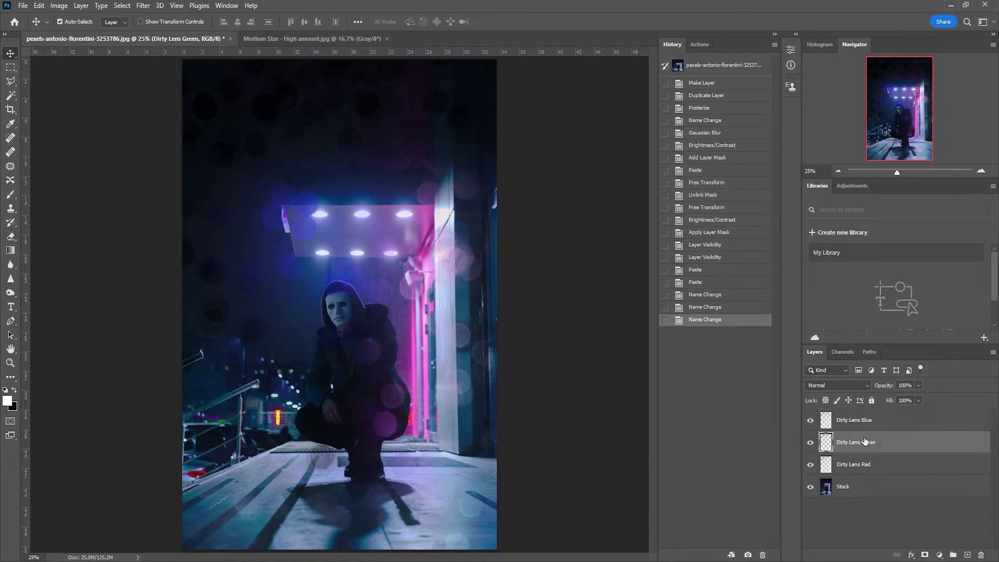
{"action": "left_click", "coordinate": [840, 385]}
{"action": "left_click", "coordinate": [835, 385]}
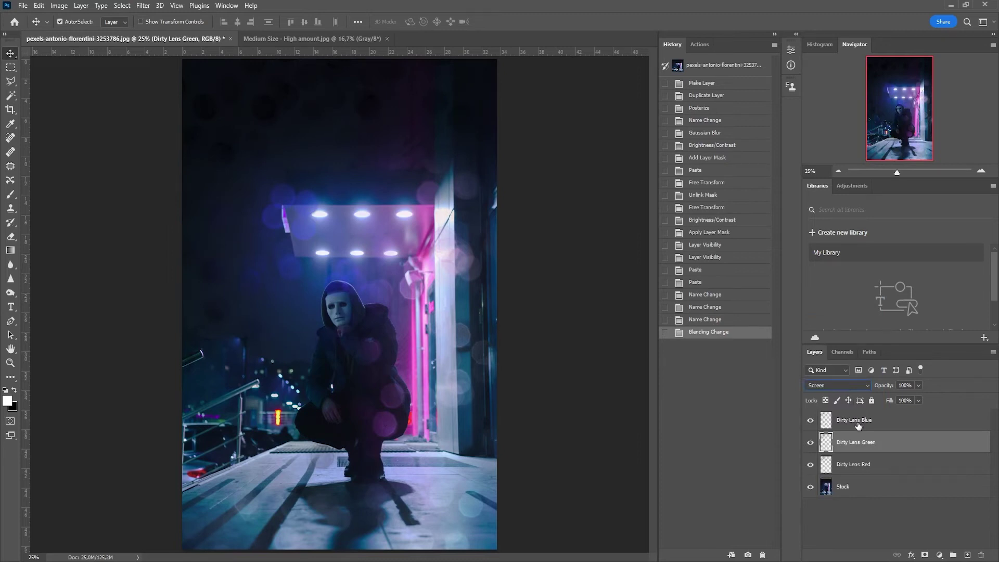
{"action": "left_click", "coordinate": [859, 419]}
{"action": "left_click", "coordinate": [834, 384]}
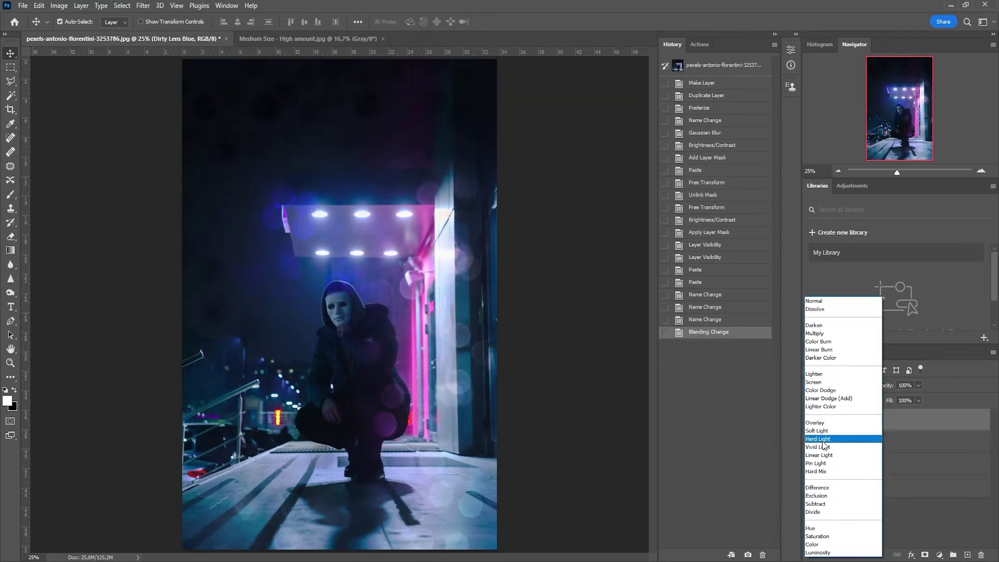
{"action": "left_click", "coordinate": [833, 382]}
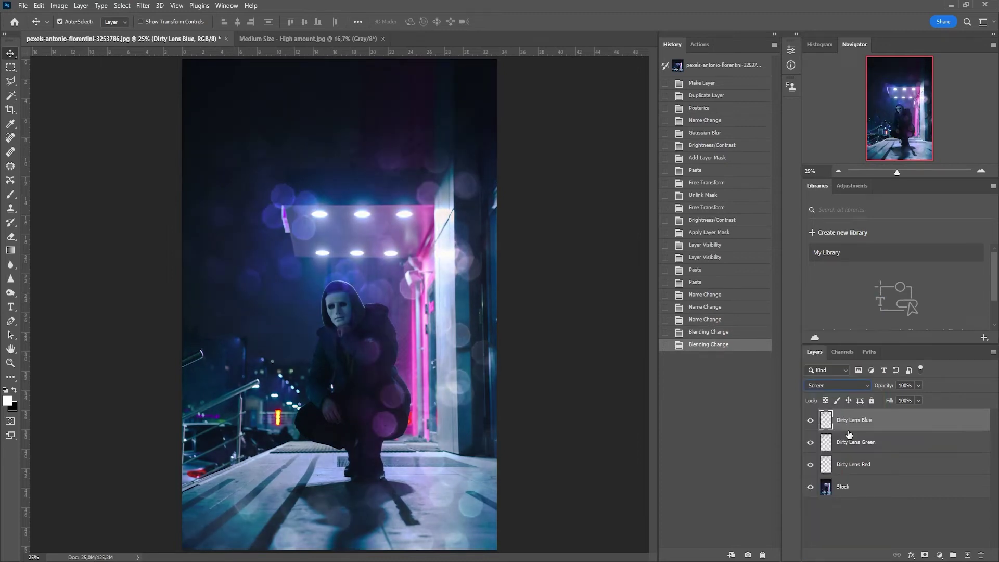
Limit the Dirty Lens Red layer to the R channel in its blending options by disabling G and B
{"action": "double_click", "coordinate": [862, 468]}
{"action": "double_click", "coordinate": [896, 470]}
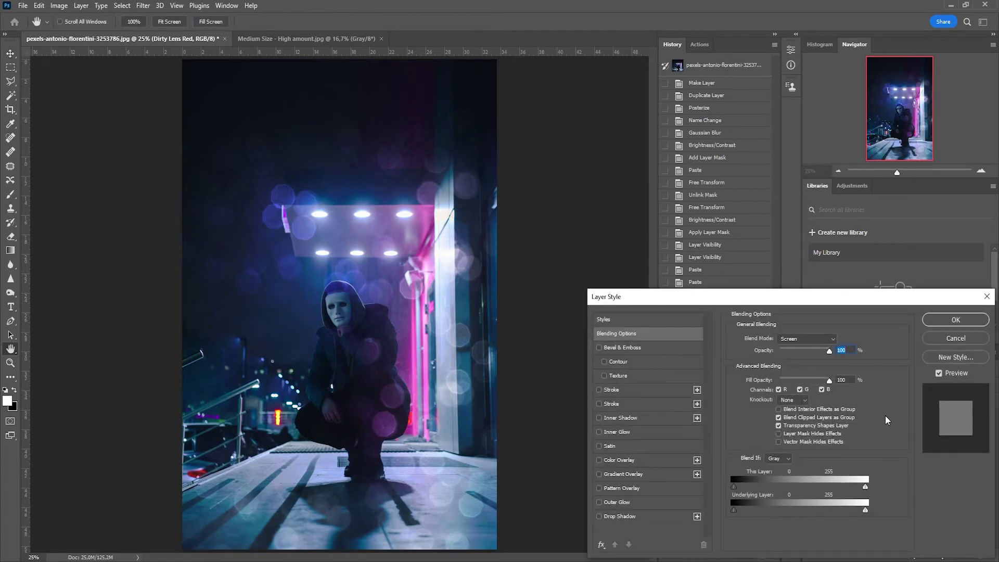
{"action": "left_click_drag", "start_coordinate": [848, 303], "coordinate": [535, 200]}
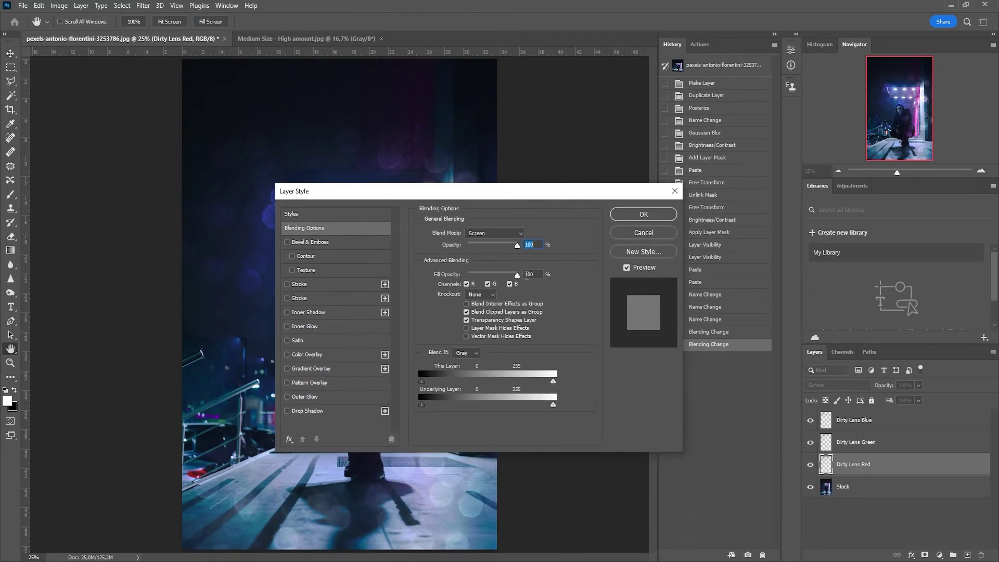
{"action": "left_click", "coordinate": [487, 285]}
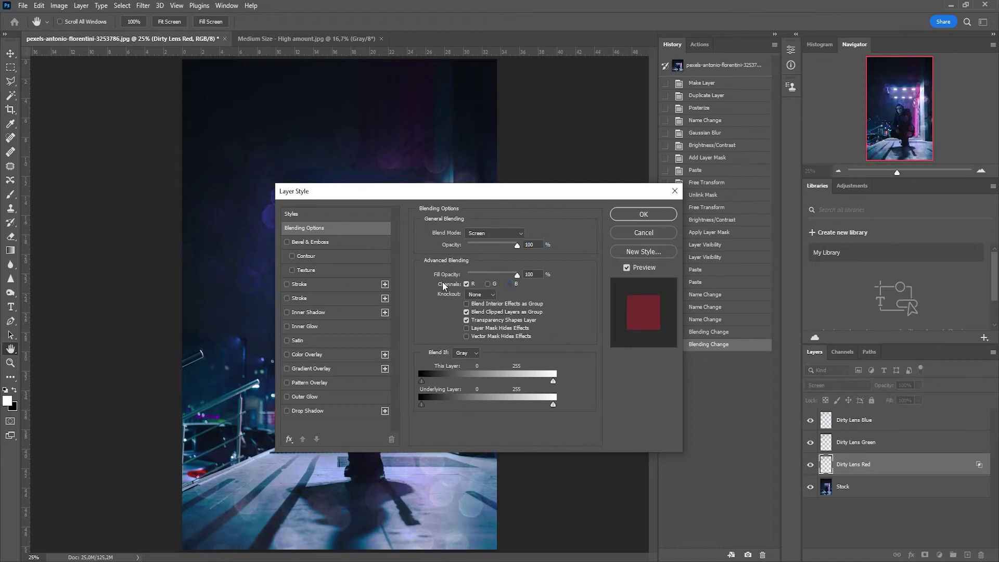
{"action": "left_click", "coordinate": [643, 214]}
Limit the Dirty Lens Green layer to the G channel in its blending options by disabling R and B
{"action": "left_click", "coordinate": [867, 442]}
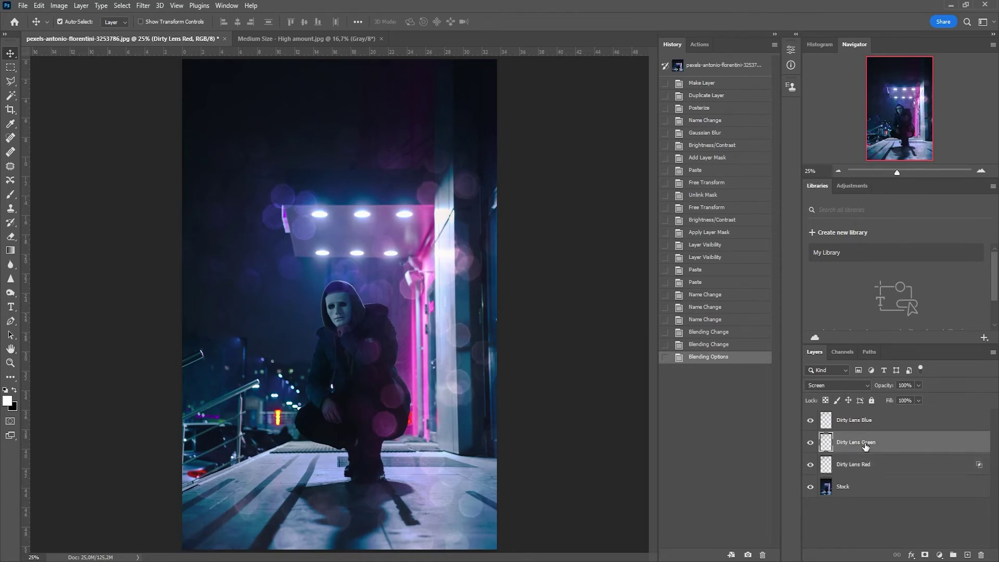
{"action": "double_click", "coordinate": [905, 445]}
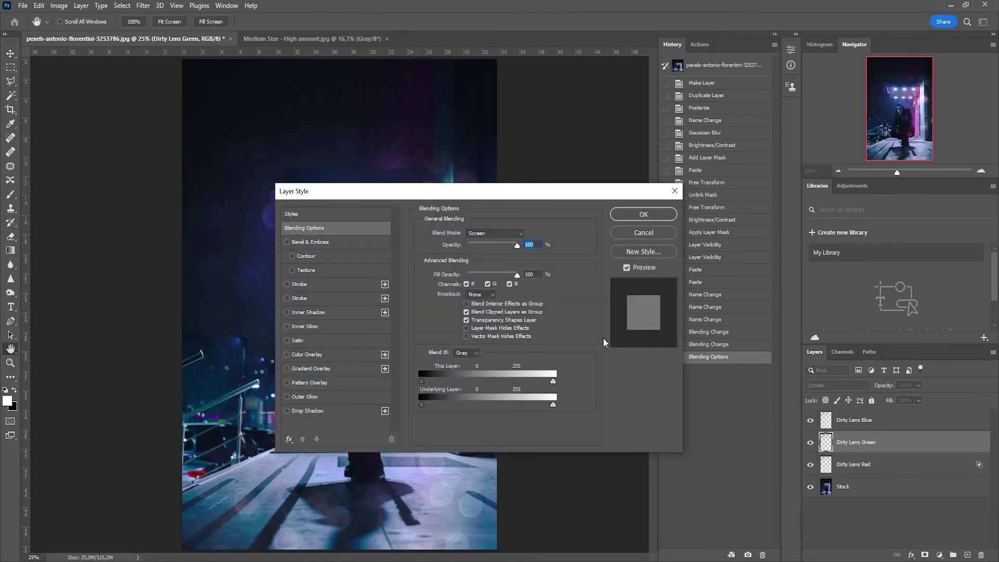
{"action": "left_click", "coordinate": [473, 284]}
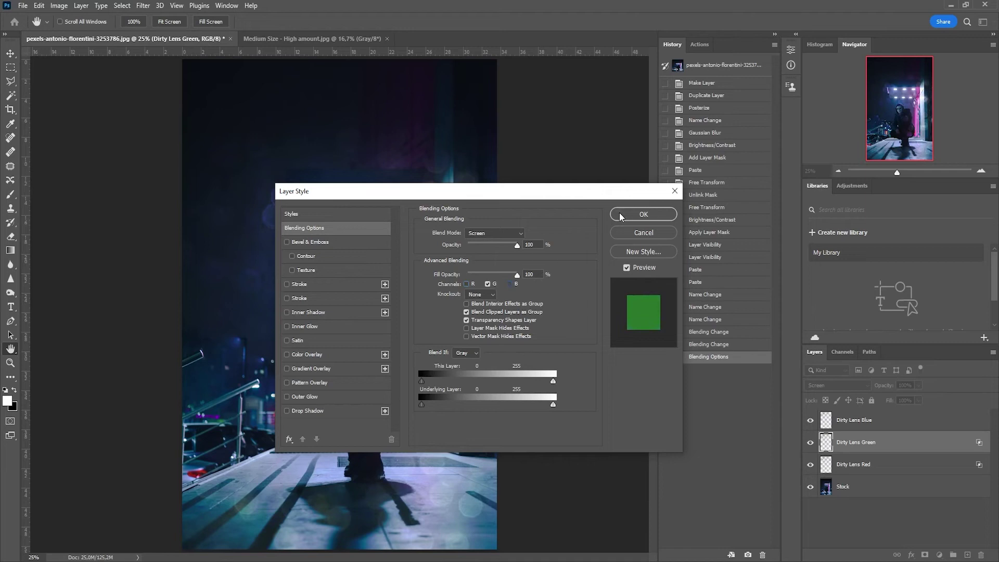
{"action": "left_click", "coordinate": [638, 216]}
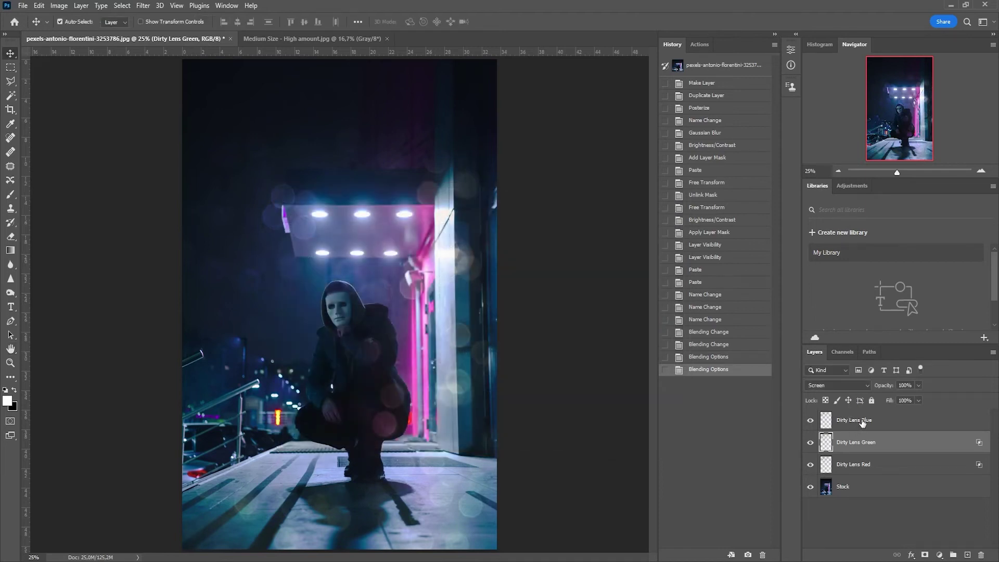
Limit the Dirty Lens Blue layer to the B channel in its blending options by disabling R and G
{"action": "double_click", "coordinate": [856, 420]}
{"action": "double_click", "coordinate": [892, 426]}
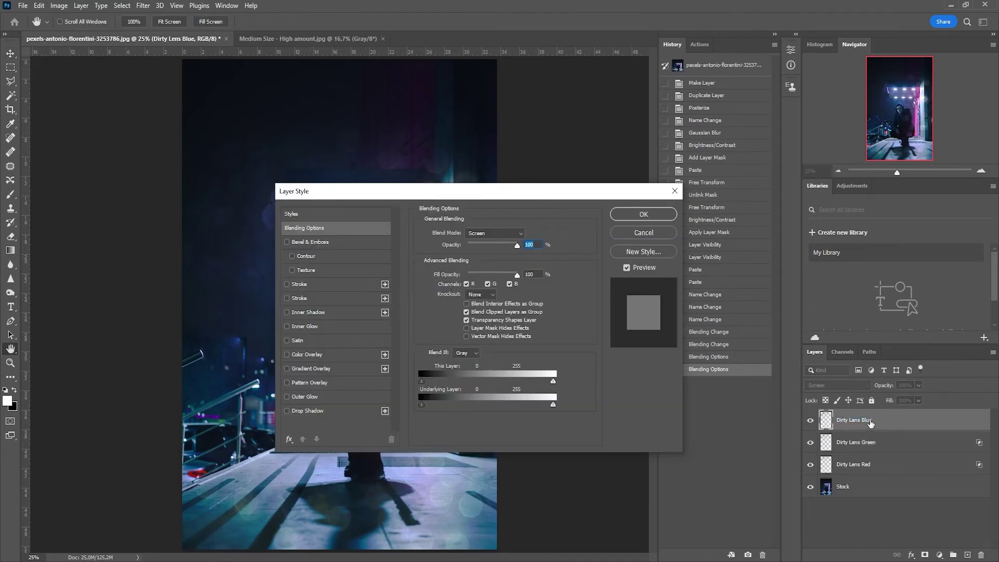
{"action": "left_click", "coordinate": [466, 284]}
{"action": "left_click", "coordinate": [488, 284]}
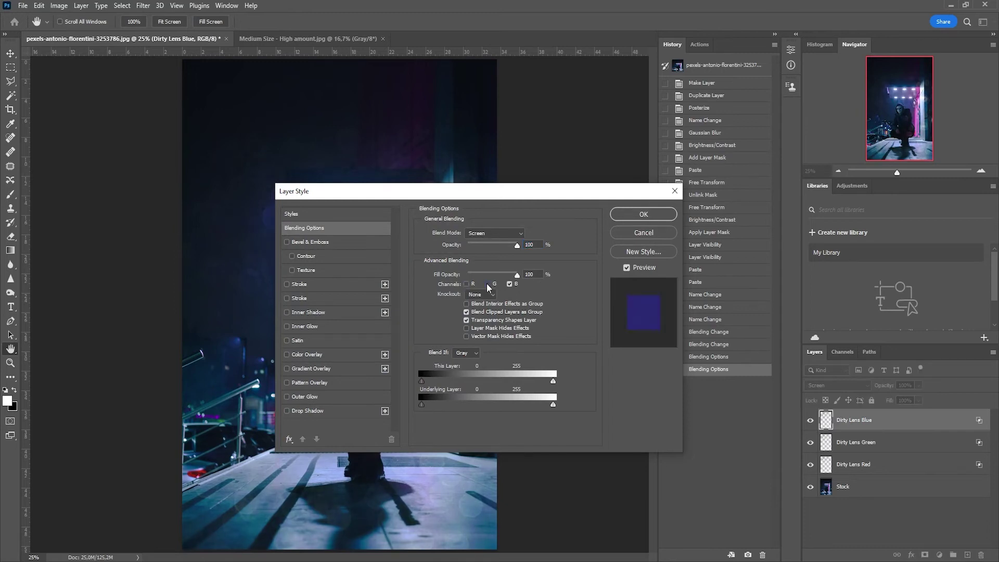
{"action": "left_click", "coordinate": [637, 215]}
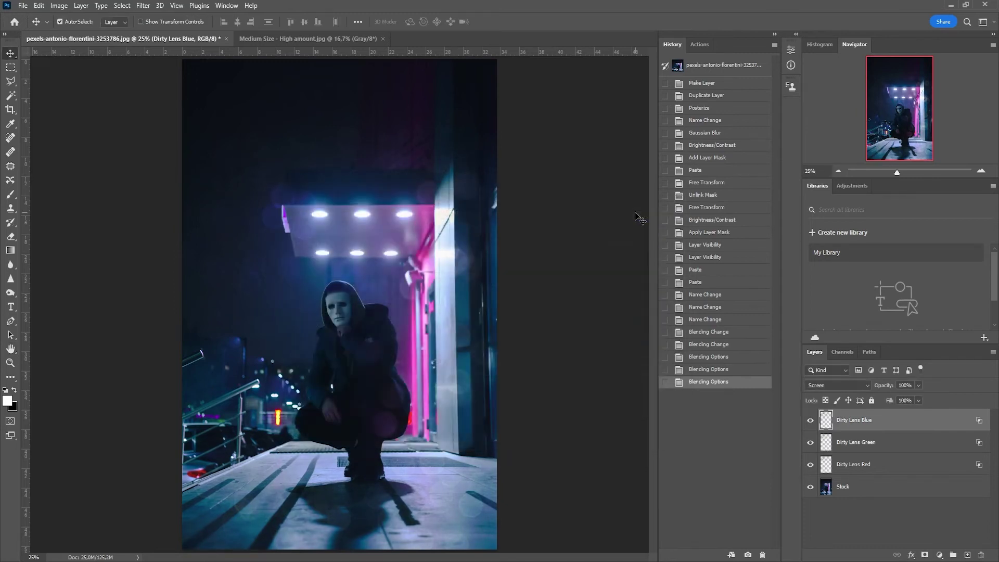
Apply the Spherize distortion filter to the Dirty Lens Red layer with an amount of -15%
{"action": "left_click", "coordinate": [860, 465]}
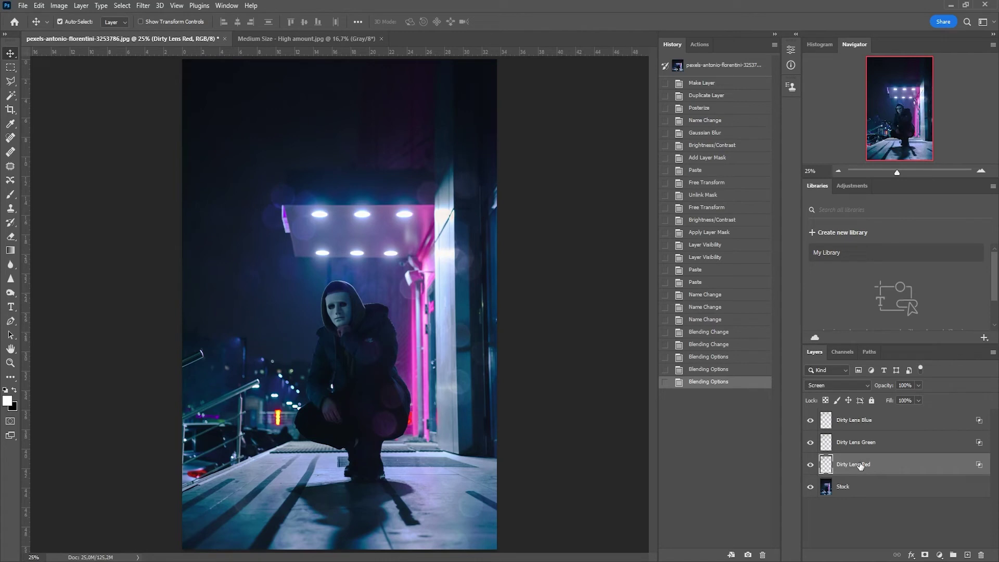
{"action": "left_click", "coordinate": [143, 6]}
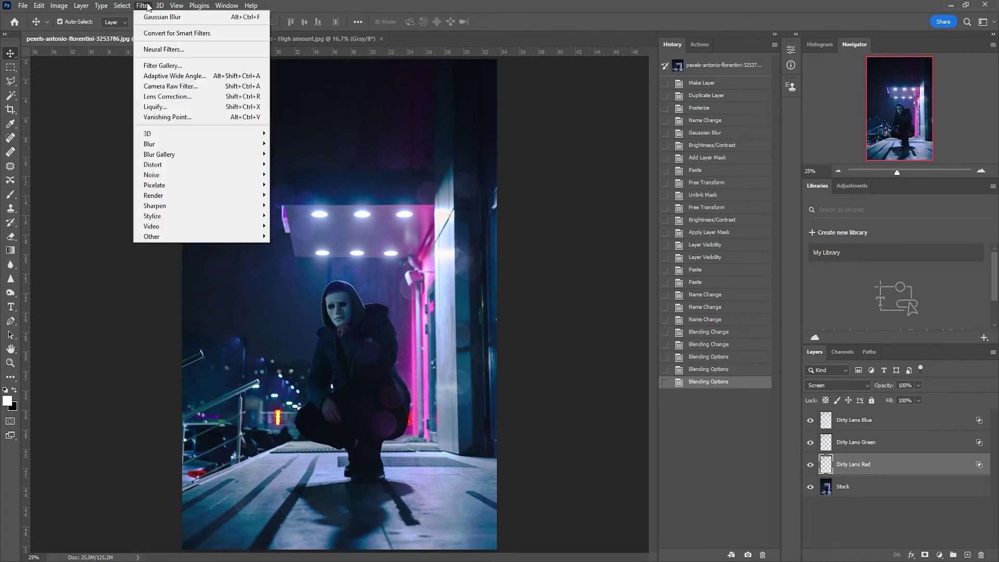
{"action": "mouse_move", "coordinate": [167, 167]}
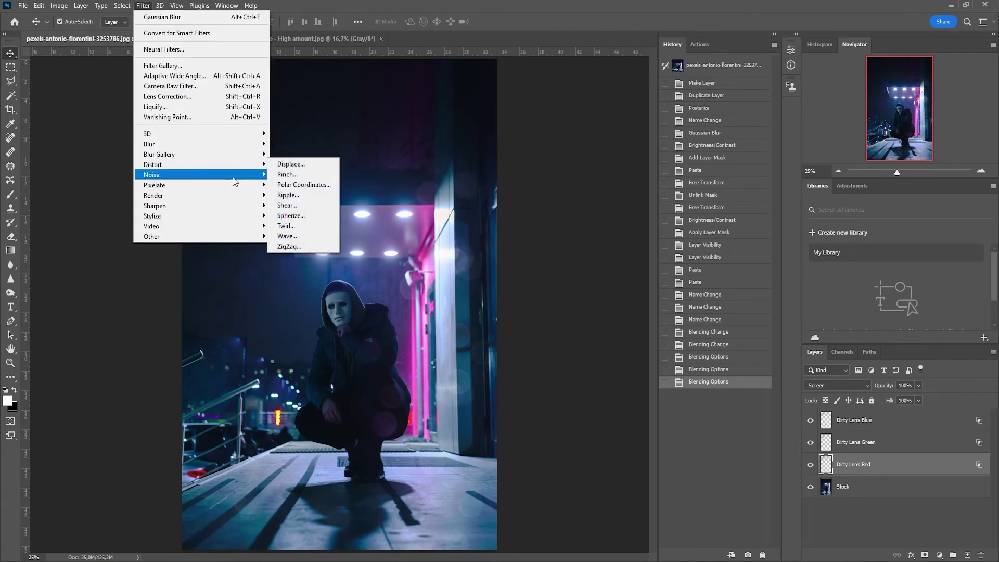
{"action": "left_click", "coordinate": [298, 216]}
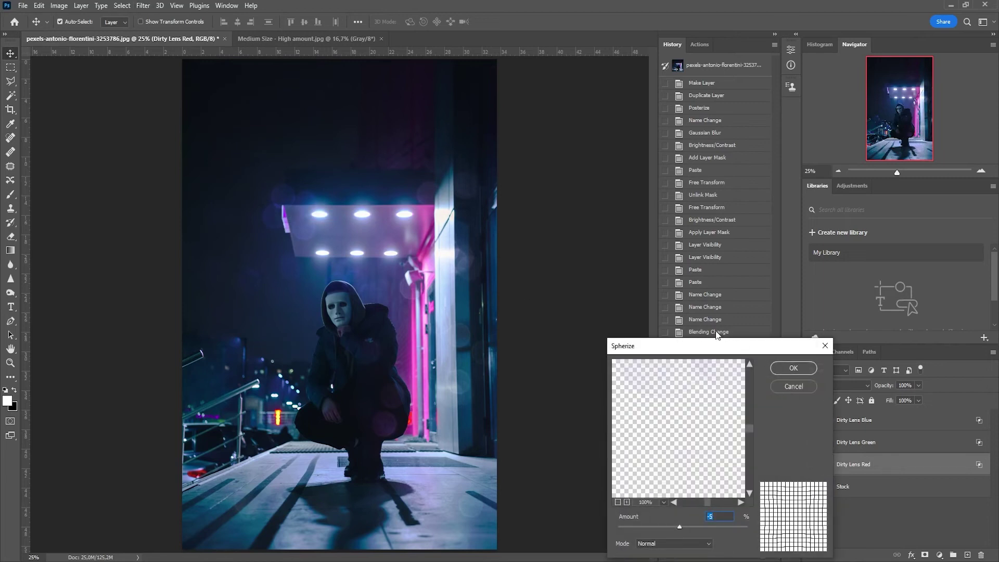
{"action": "left_click_drag", "start_coordinate": [716, 342], "coordinate": [536, 199]}
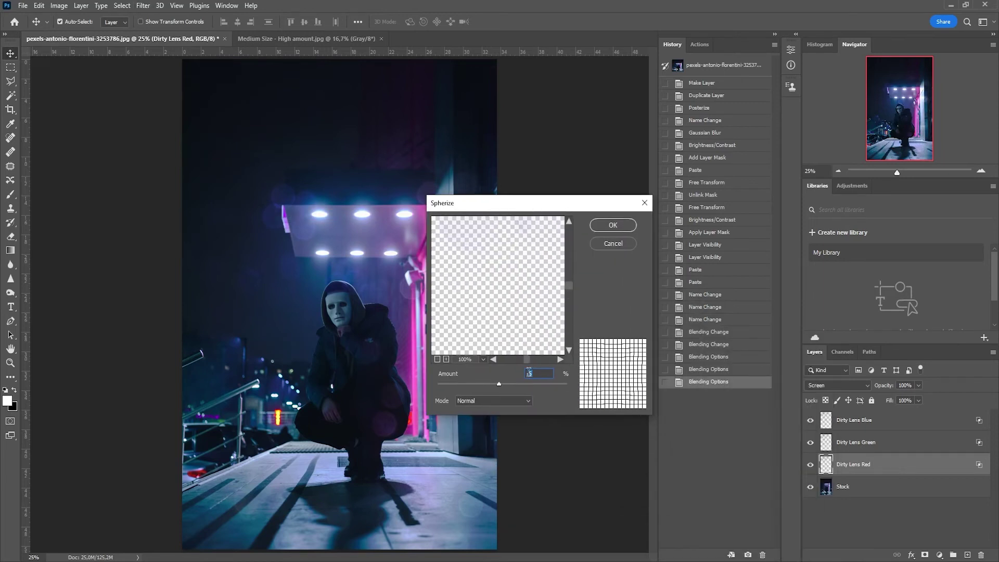
{"action": "type", "text": "-15"}
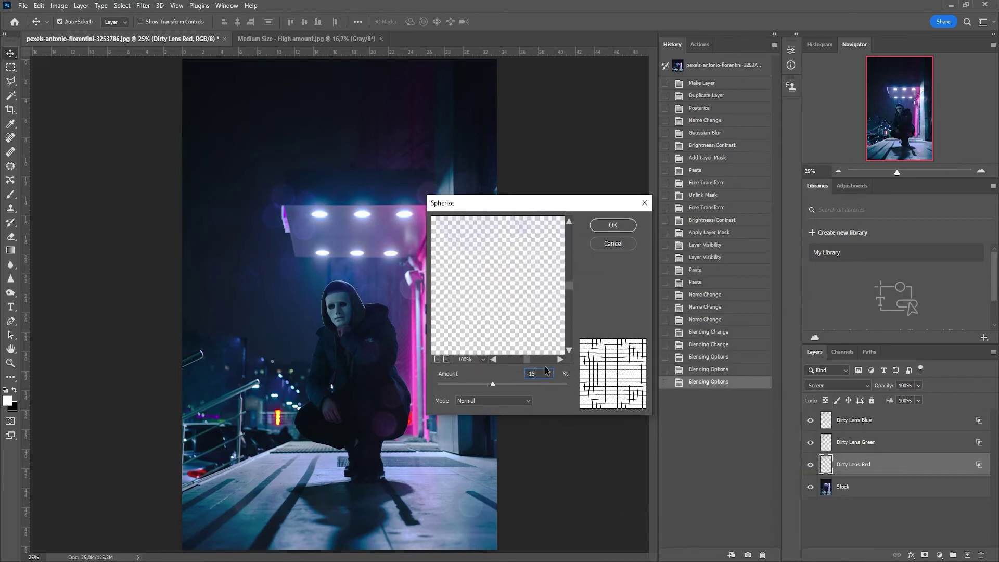
{"action": "left_click", "coordinate": [613, 225]}
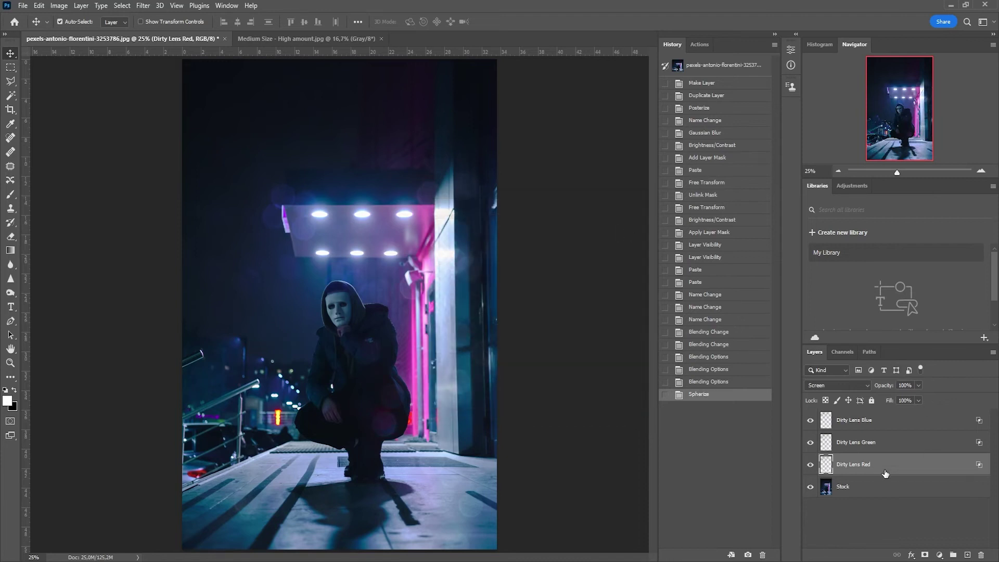
Apply the Spherize filter to the Dirty Lens Green layer with an amount of -10%
{"action": "left_click", "coordinate": [894, 446]}
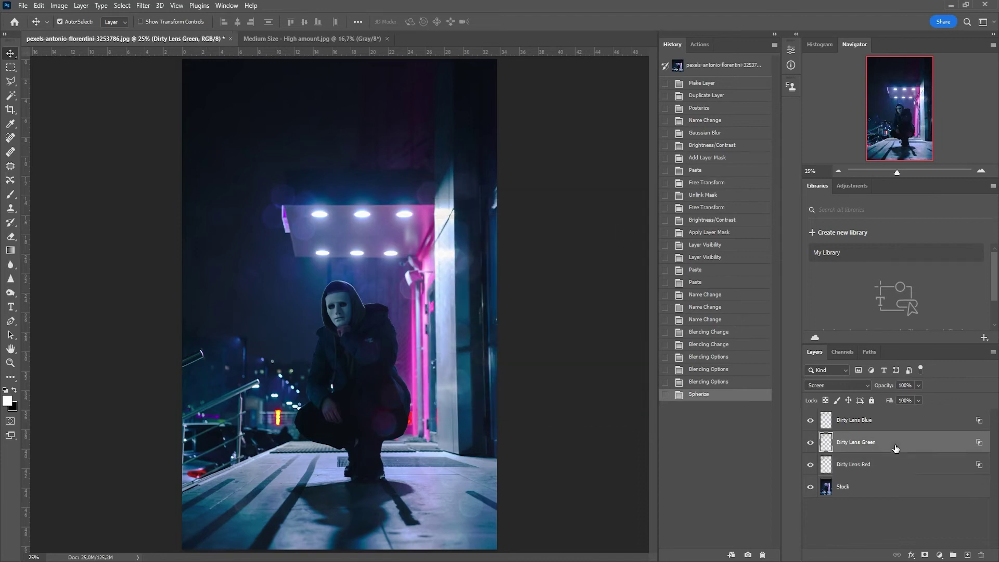
{"action": "left_click", "coordinate": [143, 6]}
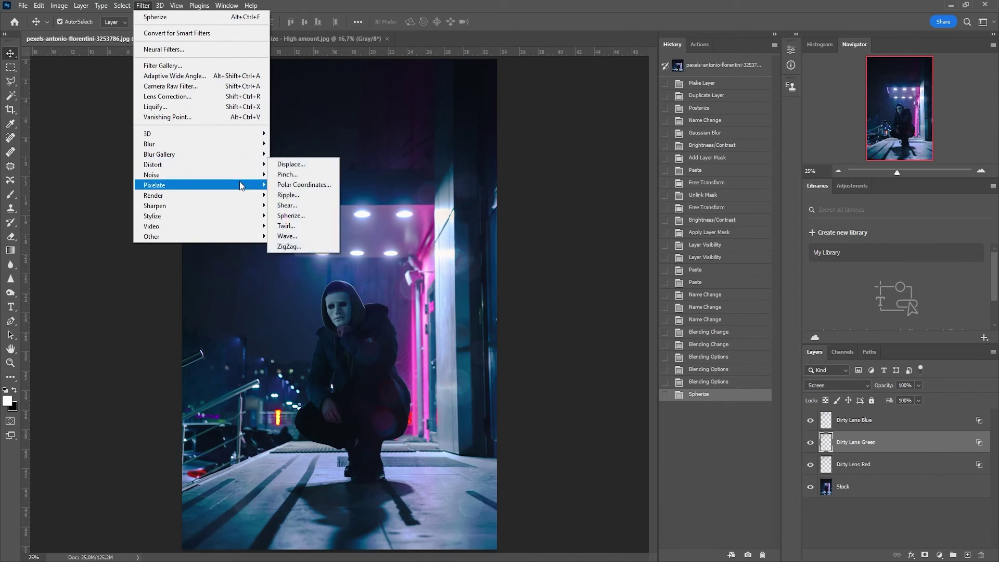
{"action": "left_click", "coordinate": [292, 214]}
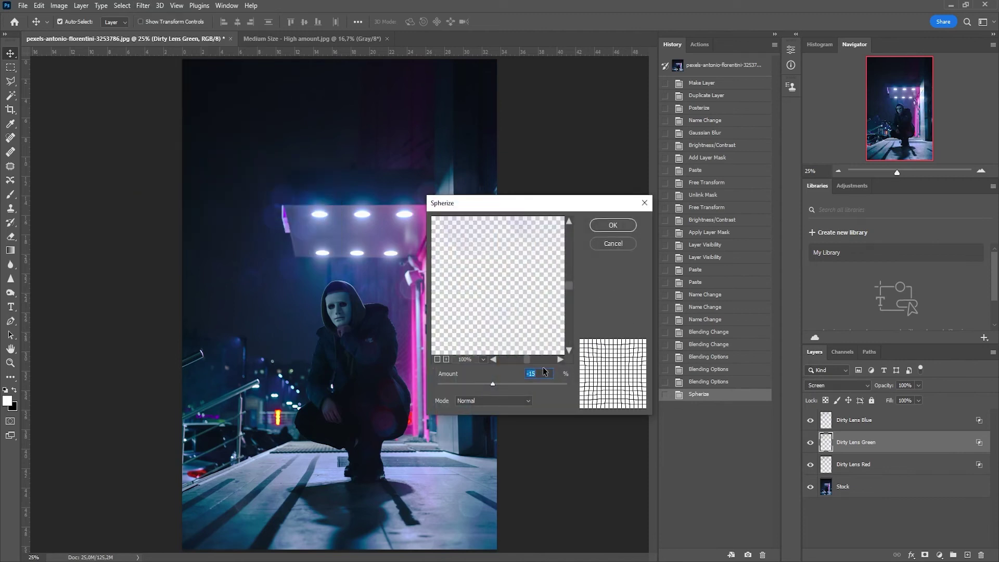
{"action": "type", "text": "-10"}
{"action": "key", "text": "Return"}
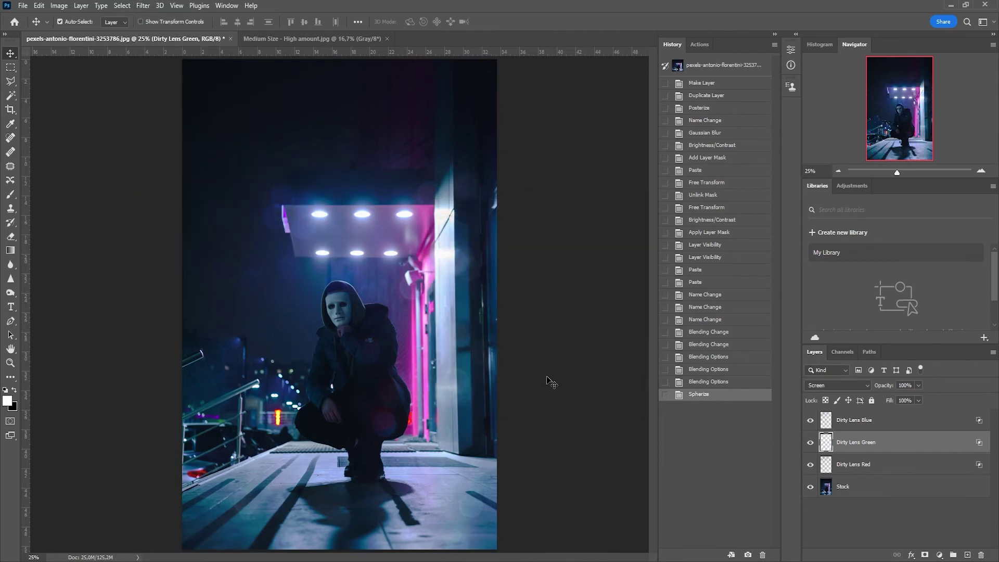
Apply the Spherize filter to the Dirty Lens Blue layer
{"action": "left_click", "coordinate": [893, 422]}
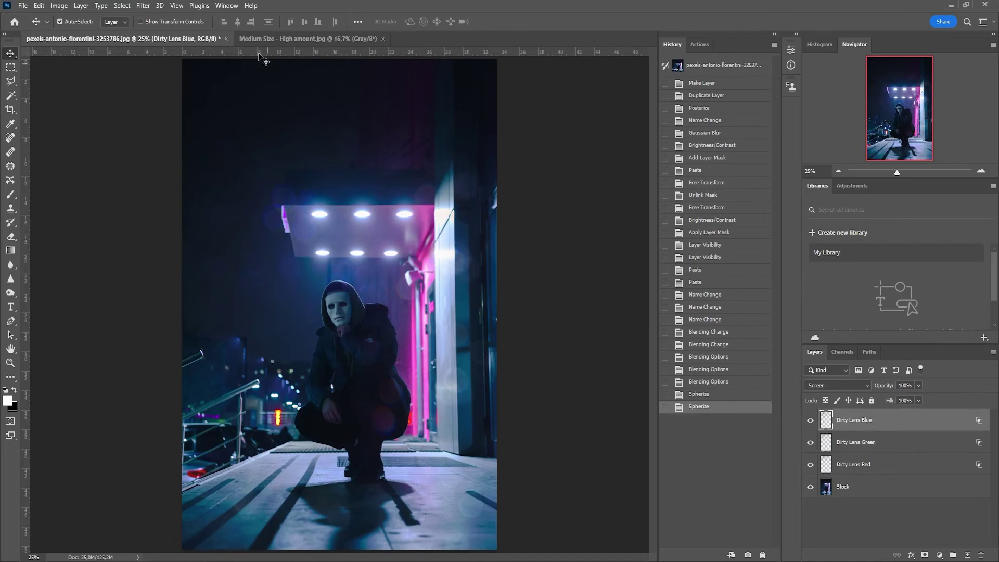
{"action": "left_click", "coordinate": [130, 6]}
{"action": "mouse_move", "coordinate": [139, 6]}
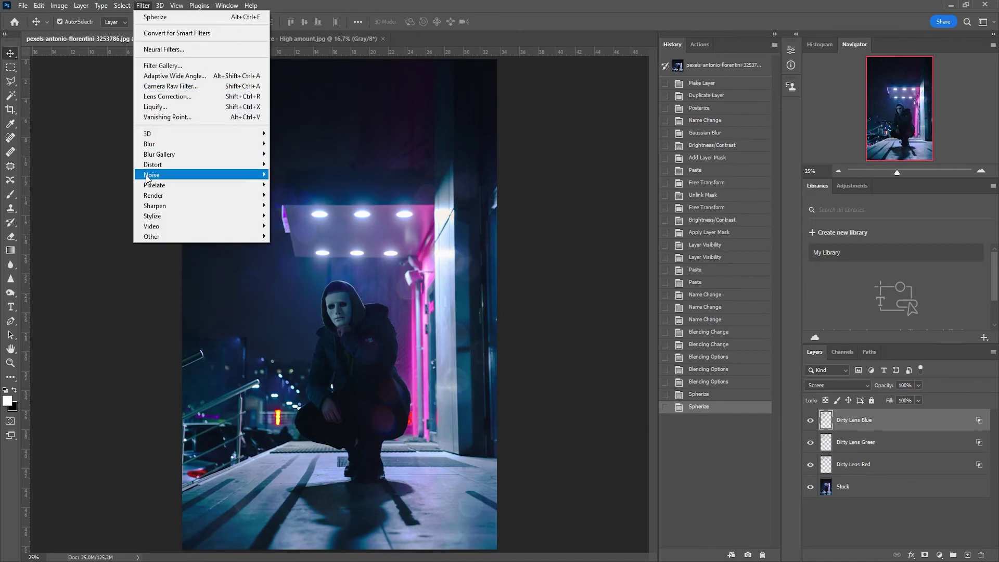
{"action": "mouse_move", "coordinate": [157, 167]}
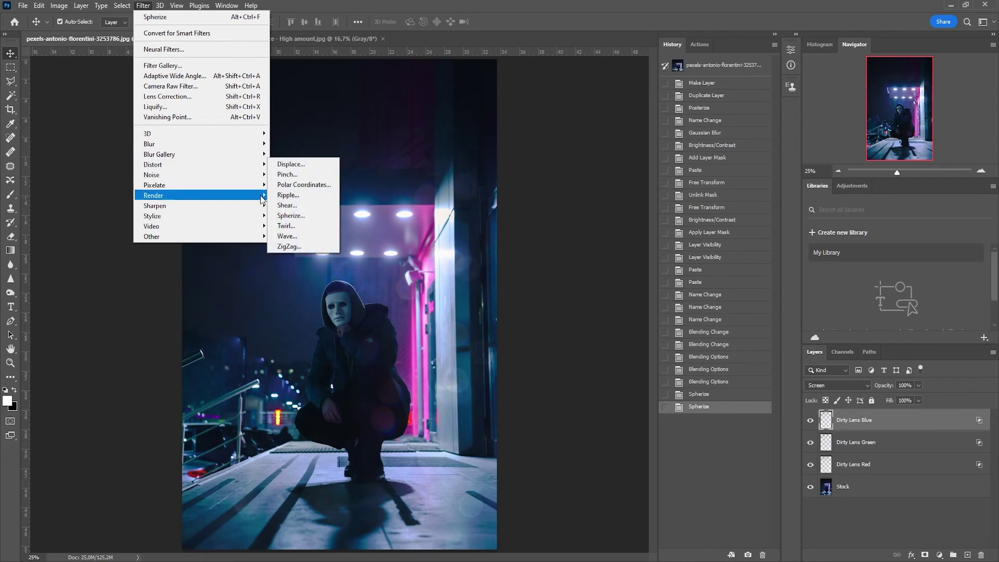
{"action": "left_click", "coordinate": [286, 217]}
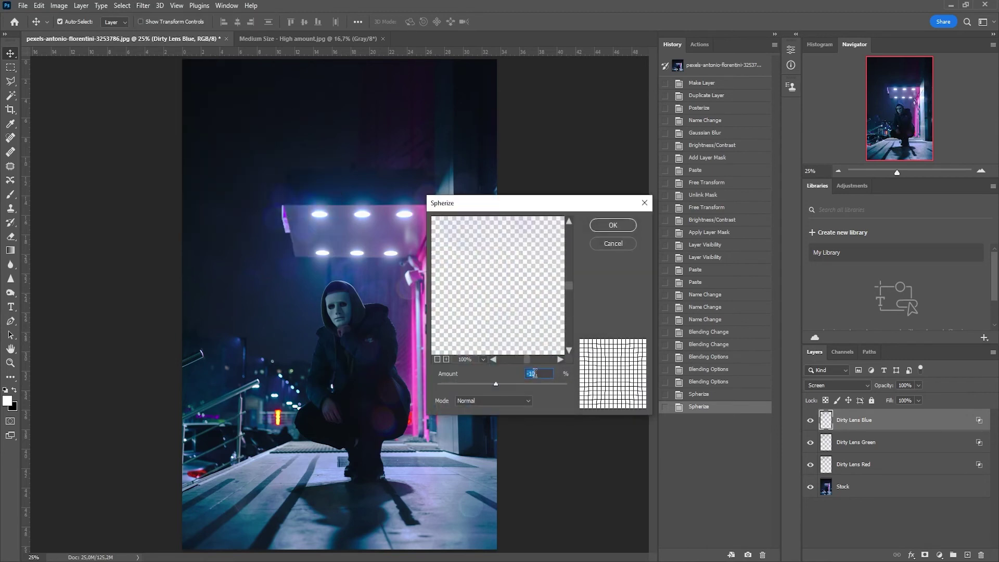
{"action": "key", "text": "Return"}
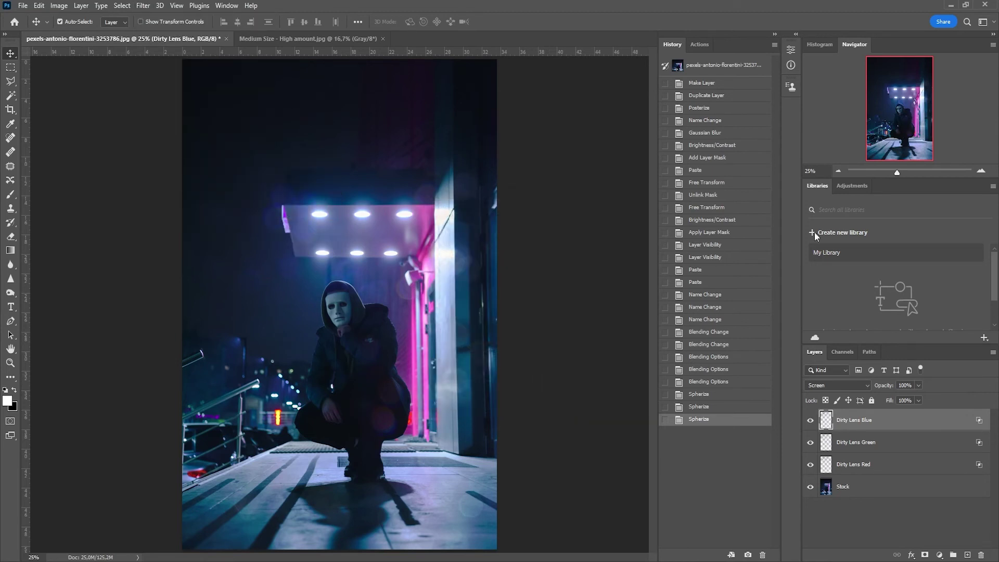
Merge the Dirty Lens Red, Green and Blue layers into a single layer above Stock
{"action": "left_click_drag", "start_coordinate": [896, 175], "coordinate": [903, 168]}
{"action": "left_click_drag", "start_coordinate": [906, 123], "coordinate": [908, 138]}
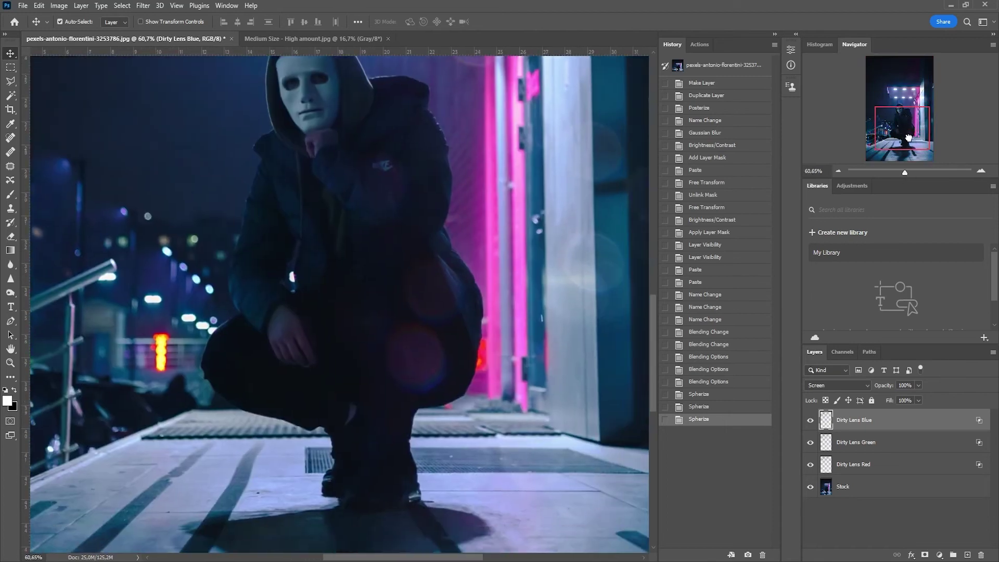
{"action": "left_click", "coordinate": [838, 171]}
{"action": "left_click", "coordinate": [838, 171]}
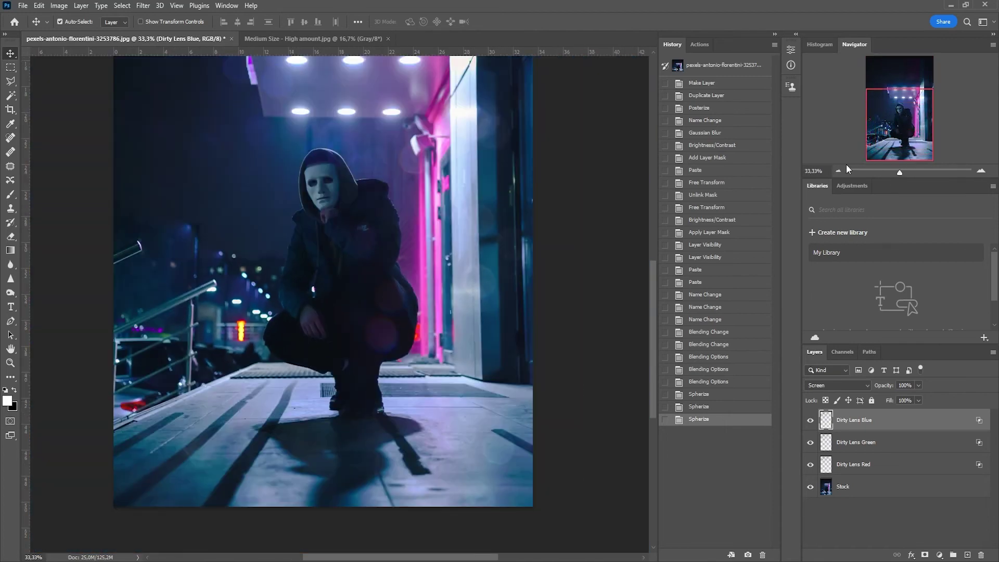
{"action": "left_click", "coordinate": [838, 171]}
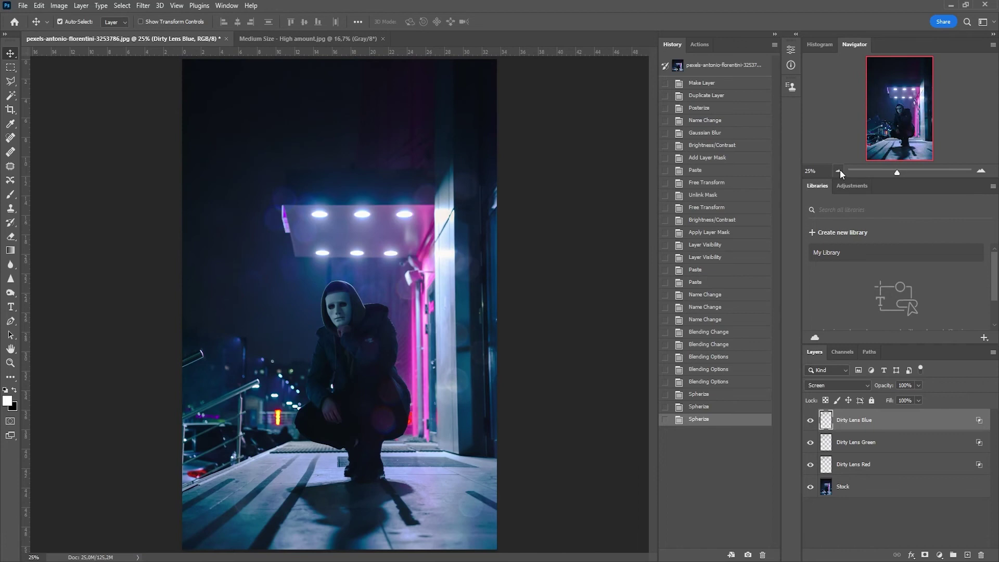
{"action": "left_click", "coordinate": [926, 469], "text": "shift"}
{"action": "right_click", "coordinate": [912, 466]}
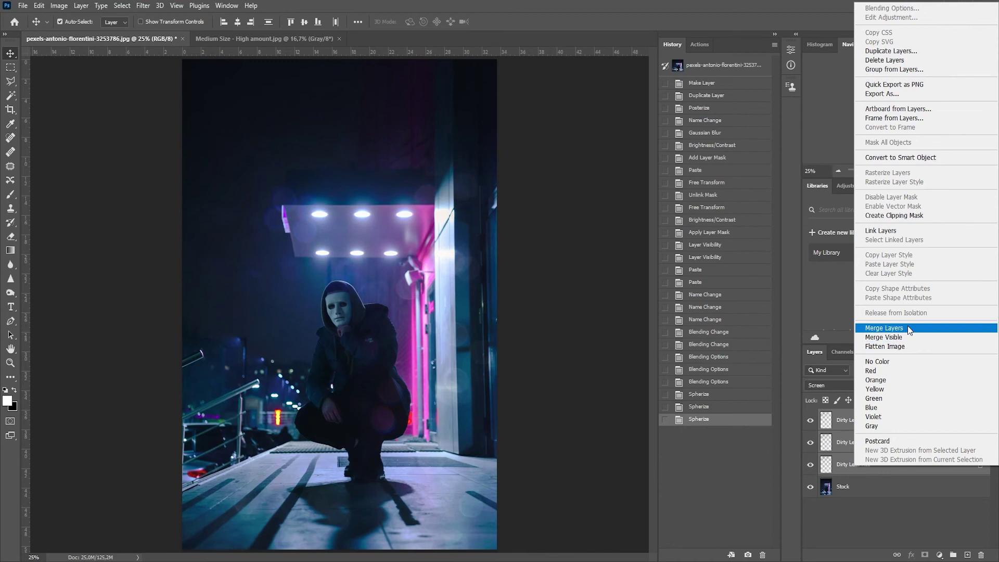
{"action": "left_click", "coordinate": [909, 328]}
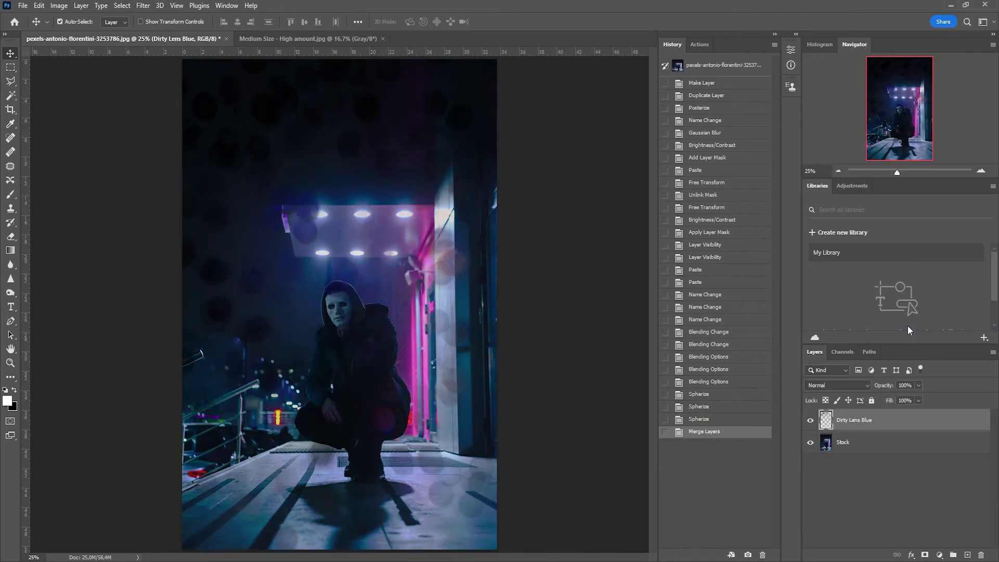
Set the blending mode of the merged Dirty Lens Blue layer to Screen
{"action": "left_click", "coordinate": [842, 385]}
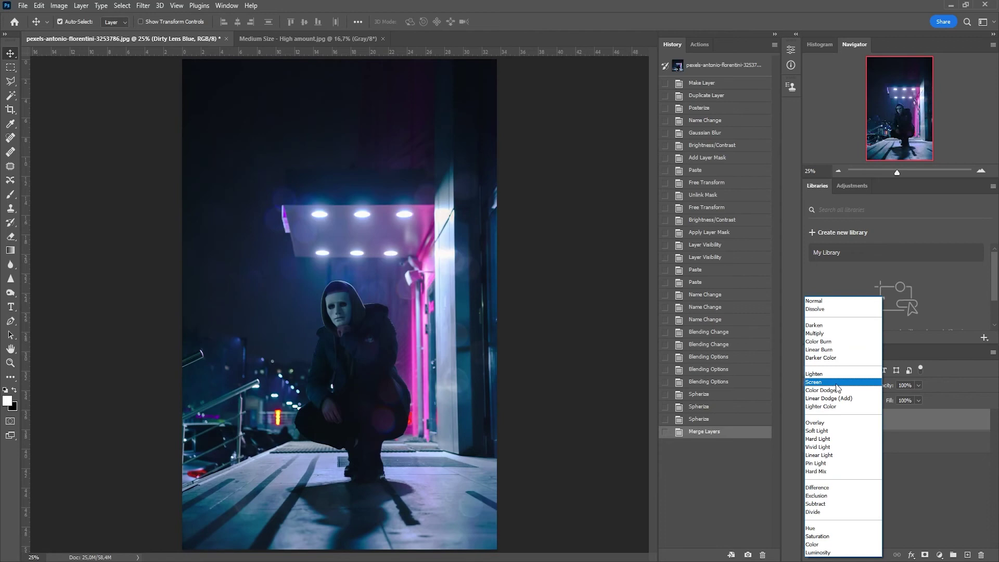
{"action": "left_click", "coordinate": [830, 387]}
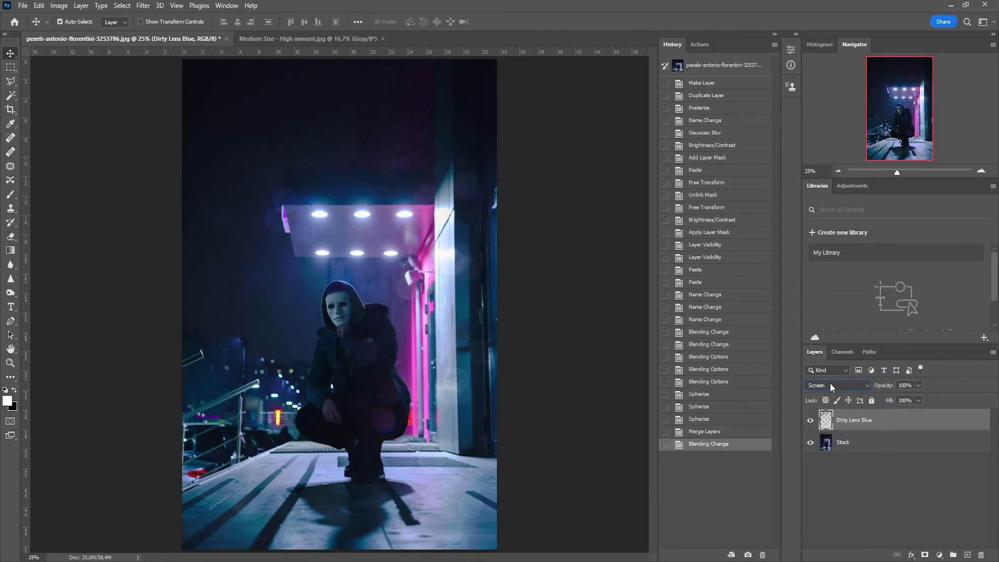
Try a Radial Blur with the Zoom method and an amount of 10 on the merged lens layer, and undo it
{"action": "left_click", "coordinate": [143, 6]}
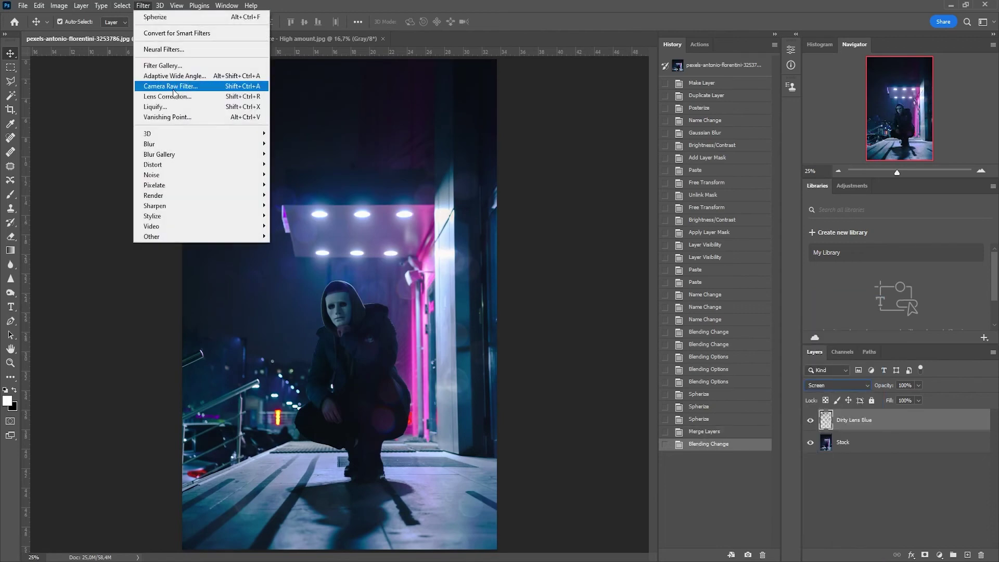
{"action": "mouse_move", "coordinate": [218, 144]}
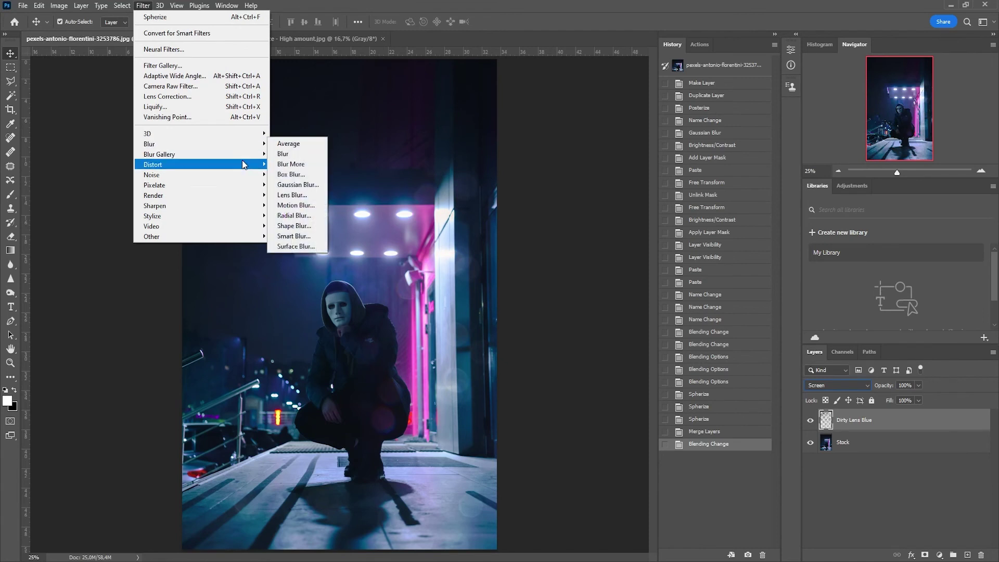
{"action": "left_click", "coordinate": [294, 215]}
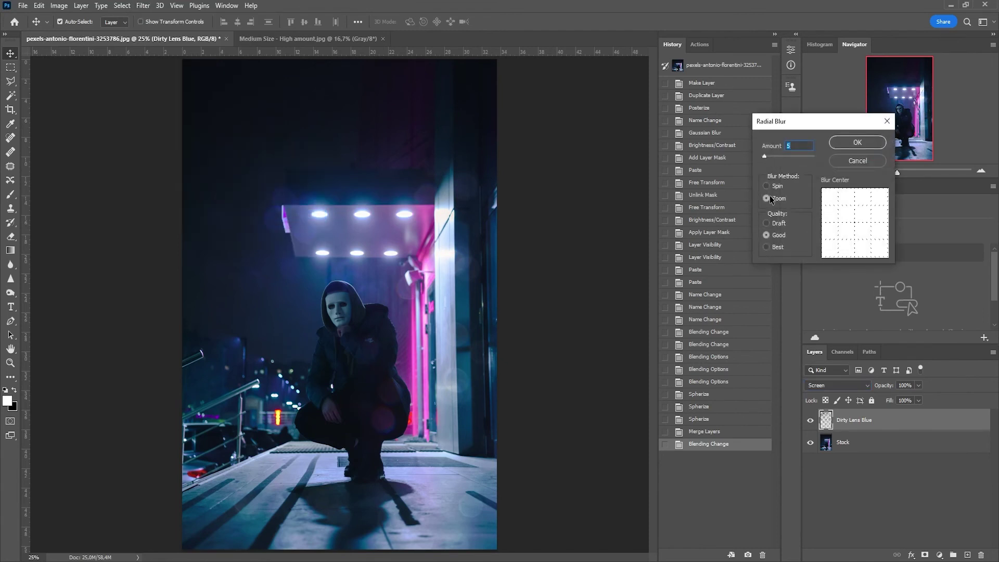
{"action": "type", "text": "10"}
{"action": "left_click", "coordinate": [858, 143]}
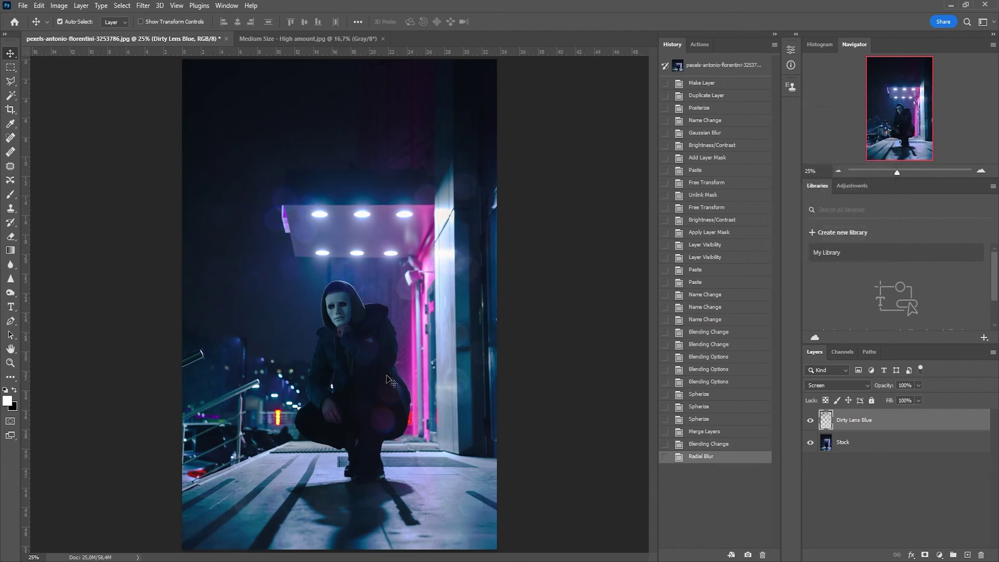
{"action": "key", "text": "ctrl+z"}
Apply the Radial Blur filter to the merged Dirty Lens Blue layer
{"action": "left_click", "coordinate": [143, 5]}
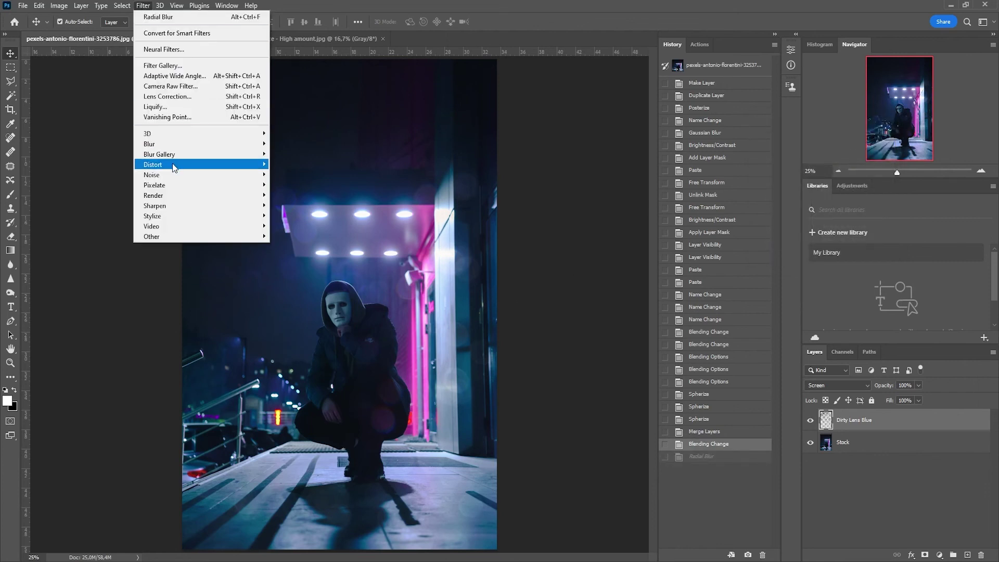
{"action": "mouse_move", "coordinate": [167, 145]}
{"action": "left_click", "coordinate": [295, 216]}
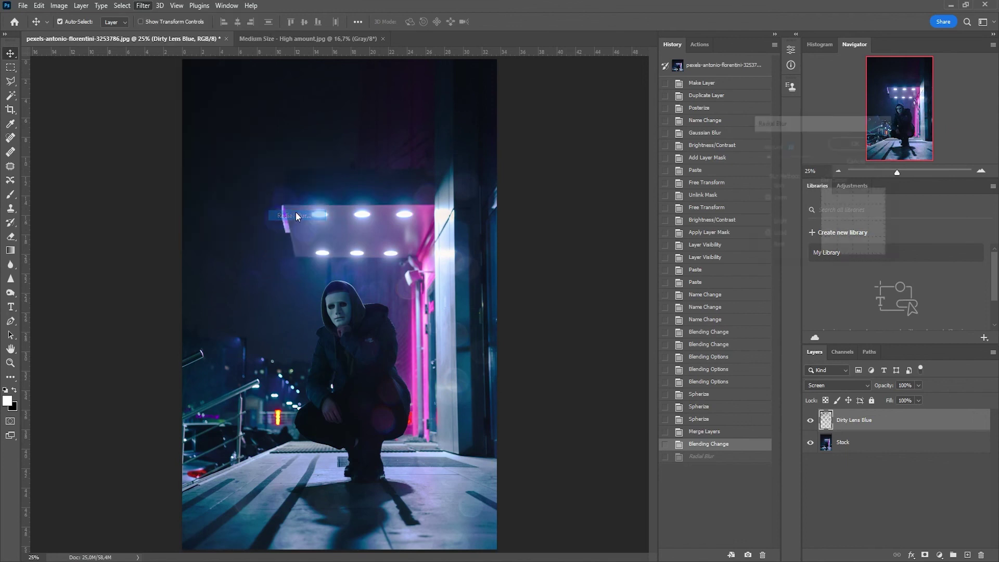
{"action": "left_click", "coordinate": [847, 145]}
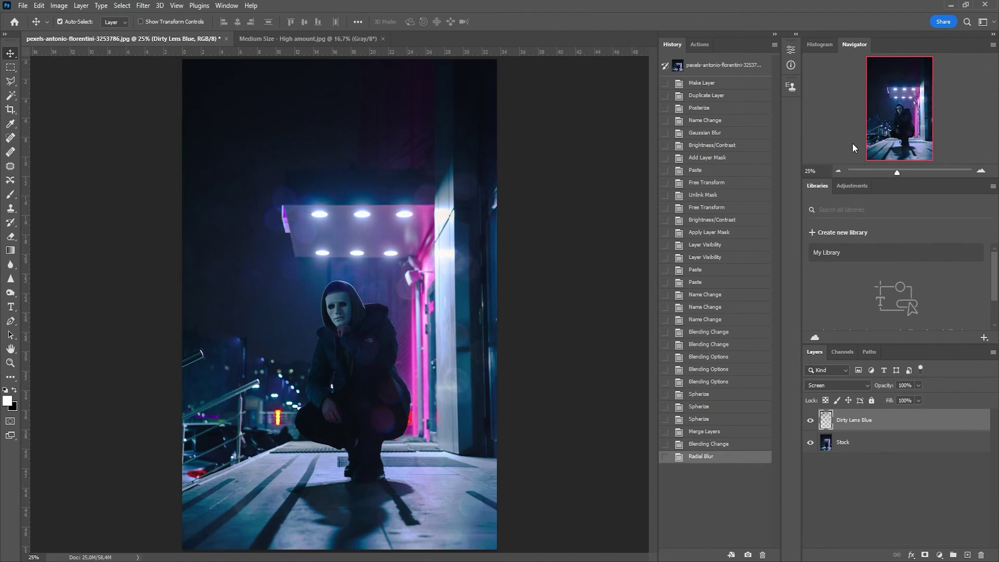
Apply a Brightness/Contrast adjustment with brightness 32 and contrast 5 to the Dirty Lens Blue layer
{"action": "left_click", "coordinate": [59, 5]}
{"action": "mouse_move", "coordinate": [77, 36]}
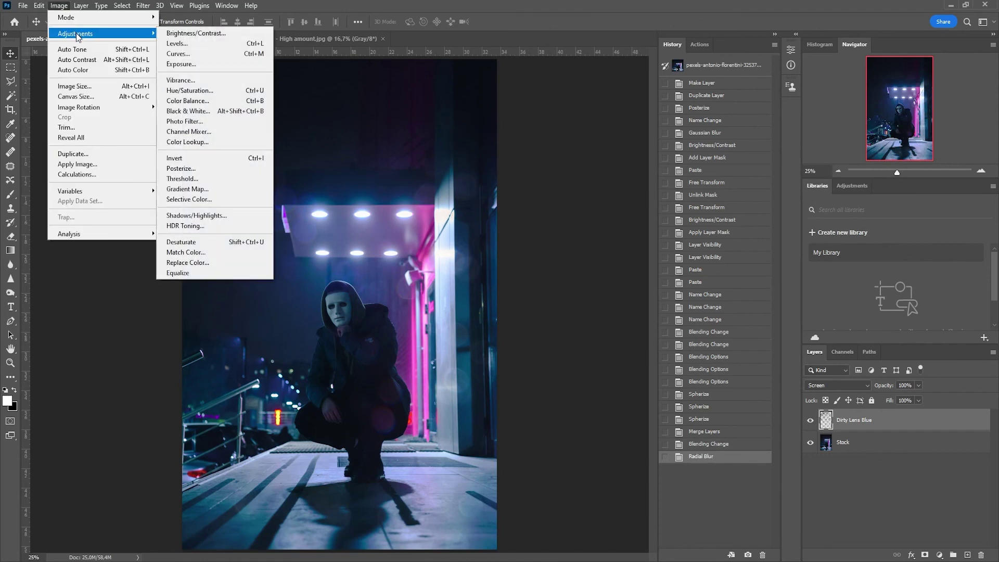
{"action": "left_click", "coordinate": [194, 33]}
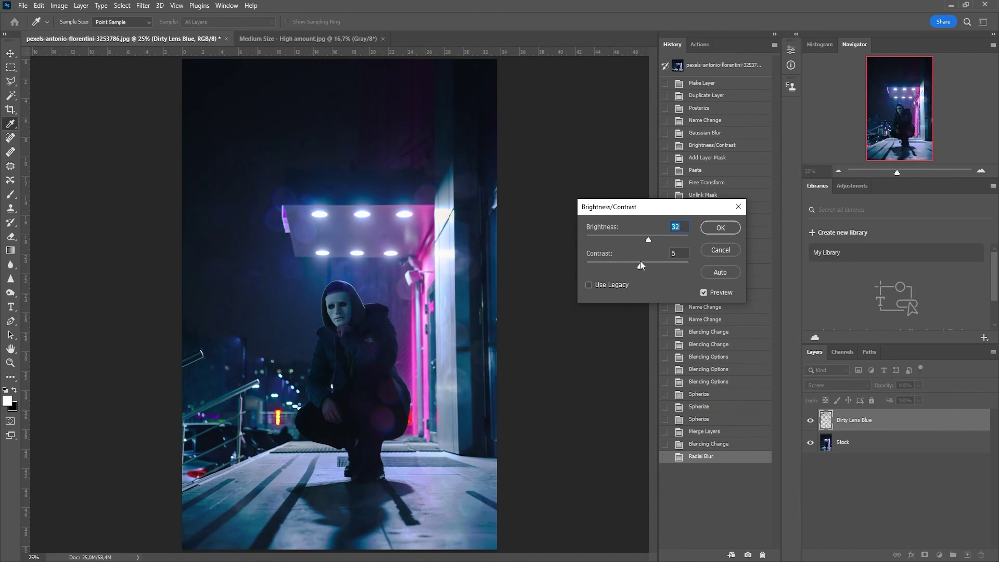
{"action": "left_click", "coordinate": [720, 227]}
{"action": "key", "text": "v"}
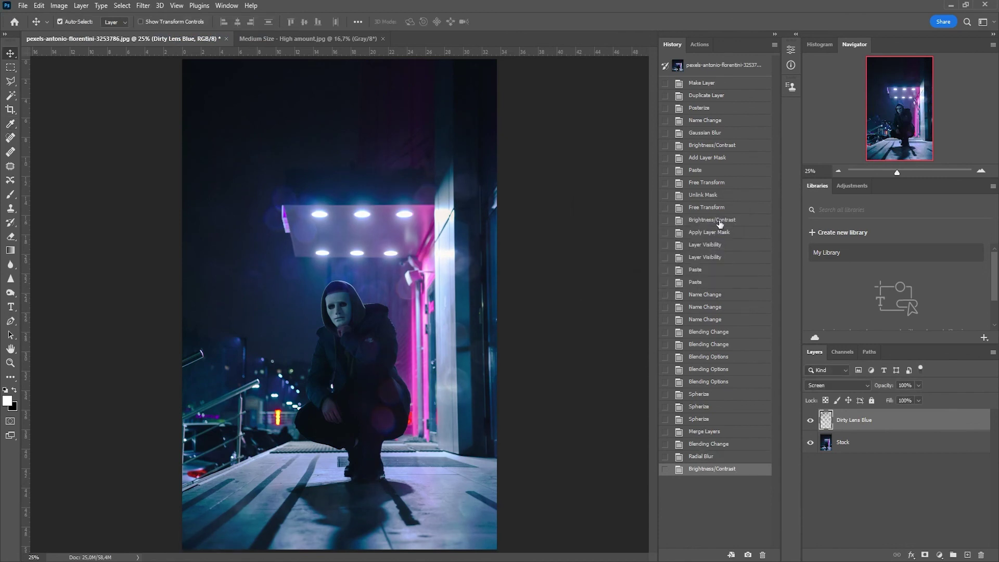
{"action": "left_click_drag", "start_coordinate": [897, 173], "coordinate": [902, 171]}
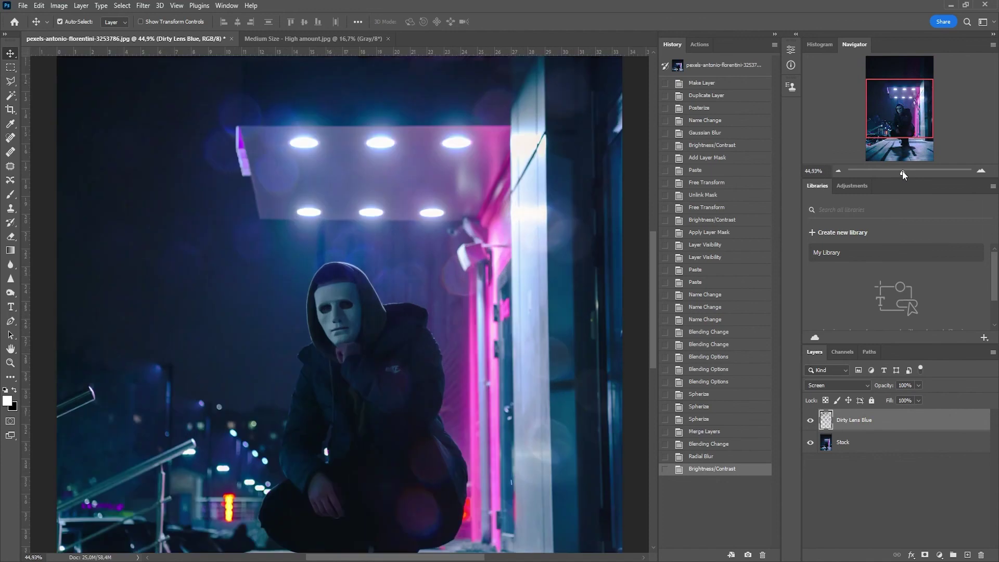
{"action": "left_click_drag", "start_coordinate": [895, 124], "coordinate": [895, 135]}
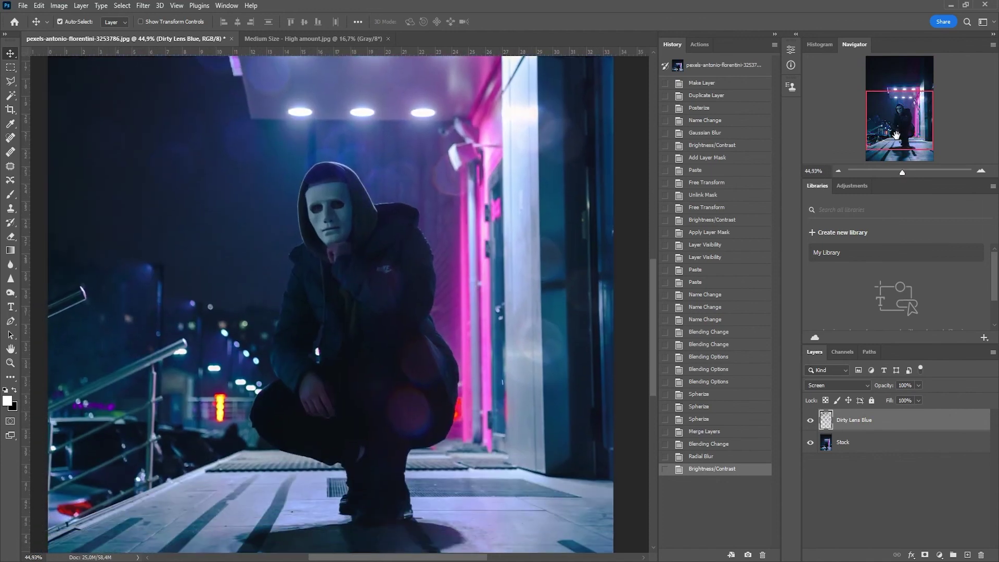